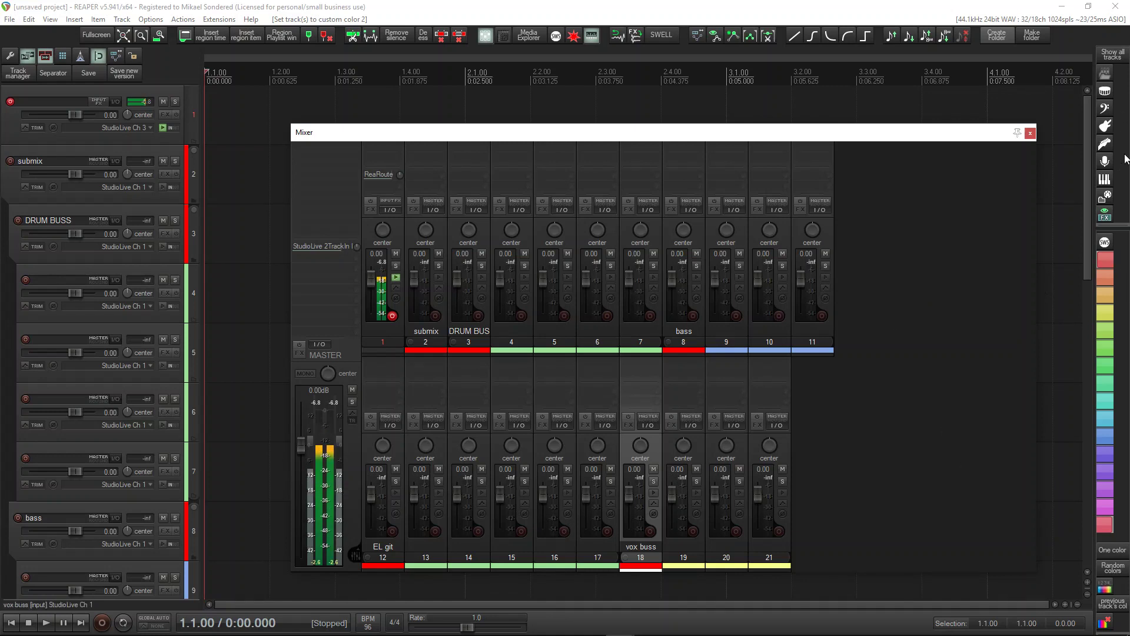
Step: Float the track-type toolbar and drag it to sit just above the mixer
right_click(1104, 118)
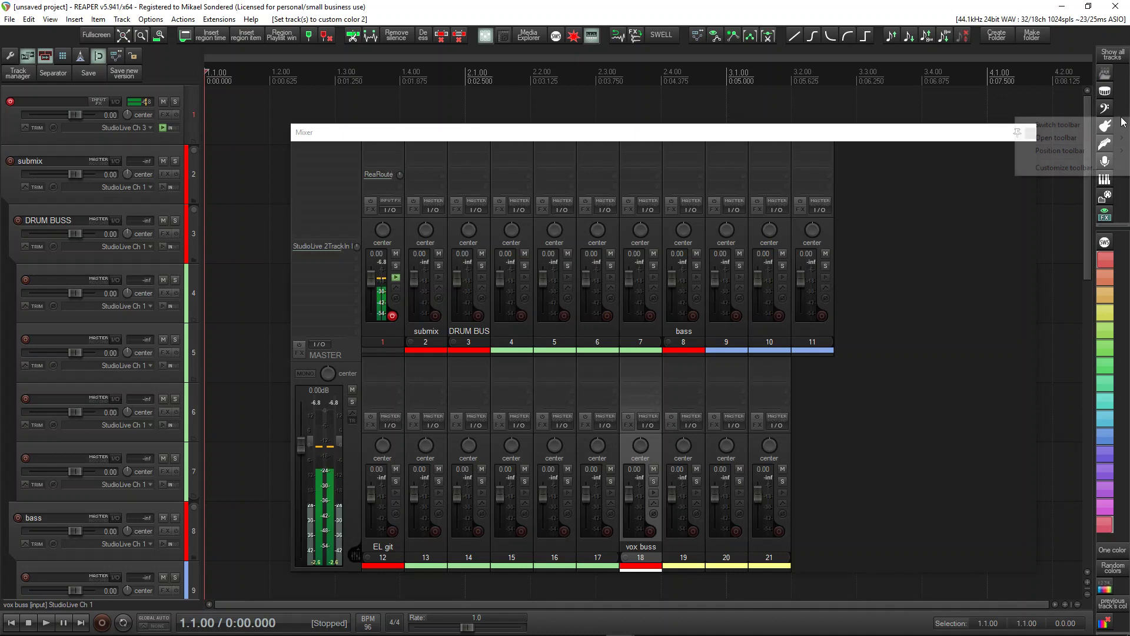
left_click(954, 151)
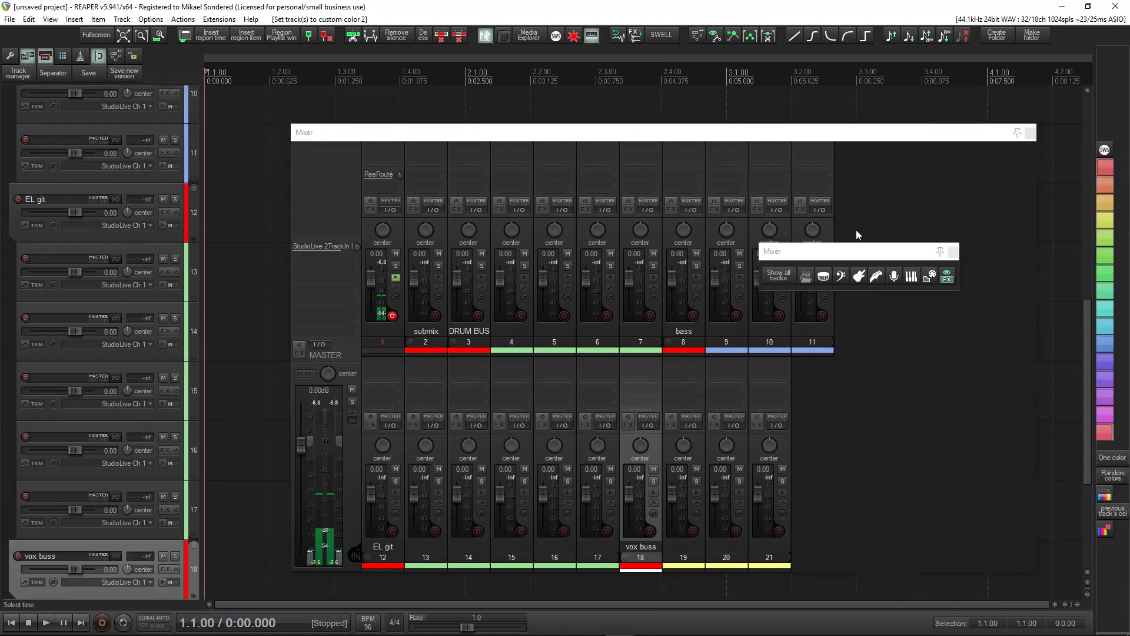
left_click_drag(890, 255, 623, 97)
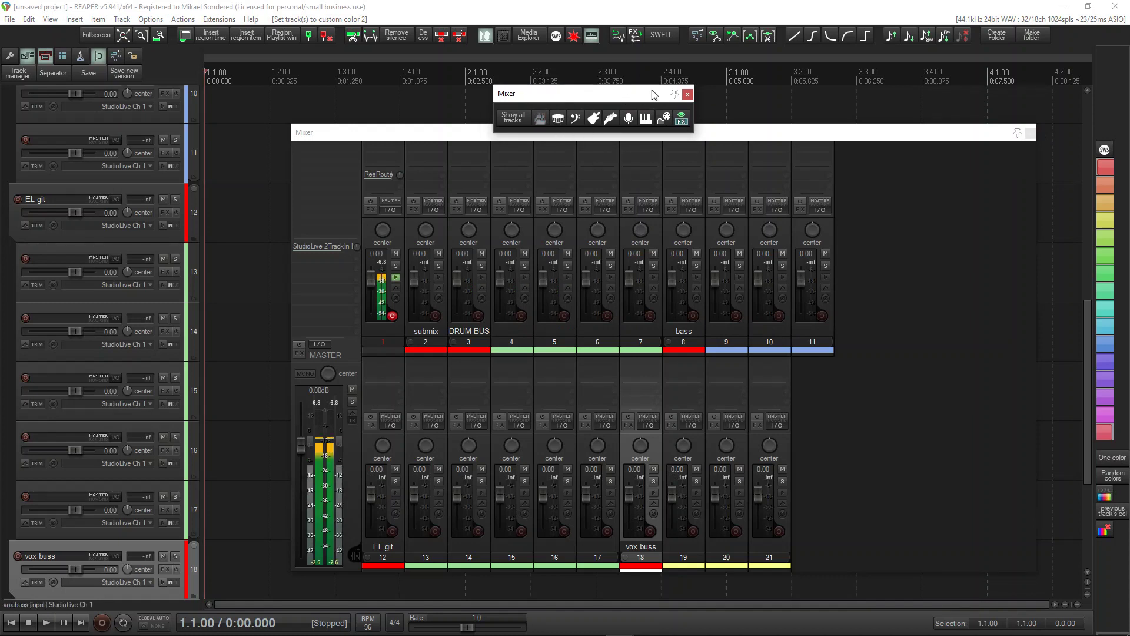
left_click_drag(588, 99, 587, 100)
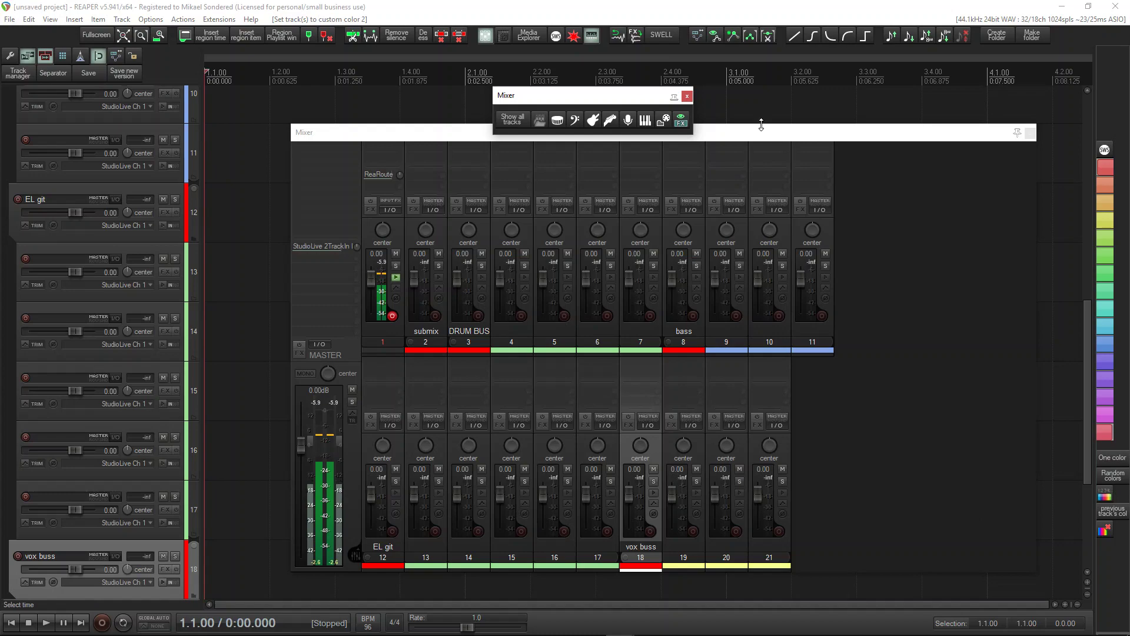
Step: Bring the mixer window to the front and nudge it slightly right and higher
left_click(782, 144)
left_click_drag(782, 143, 818, 145)
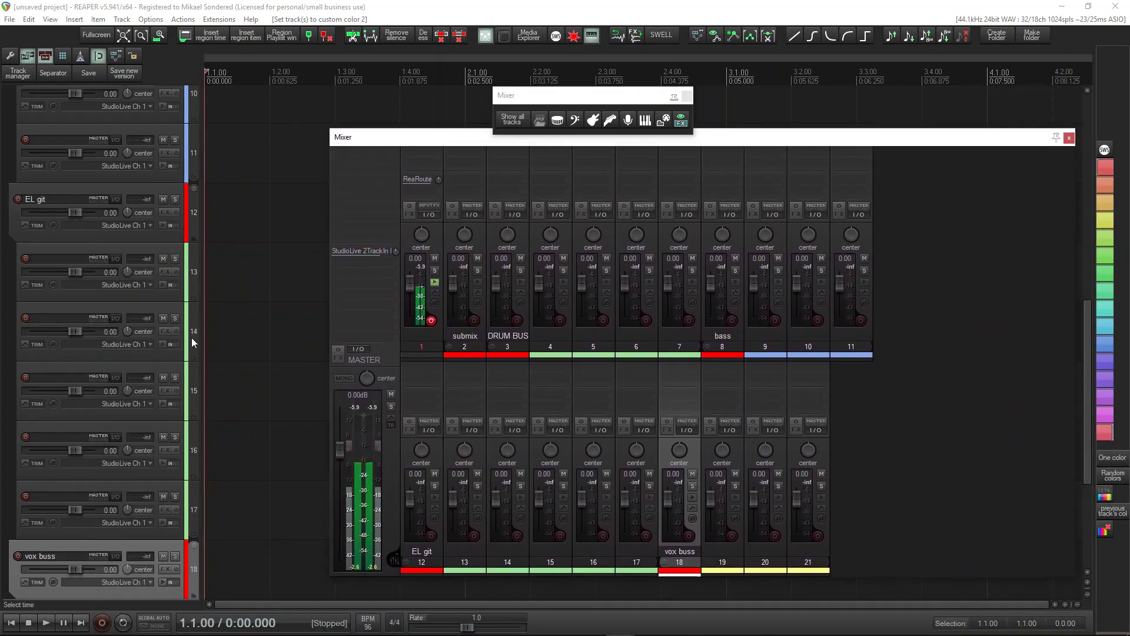
scroll(150, 188, "up", 9)
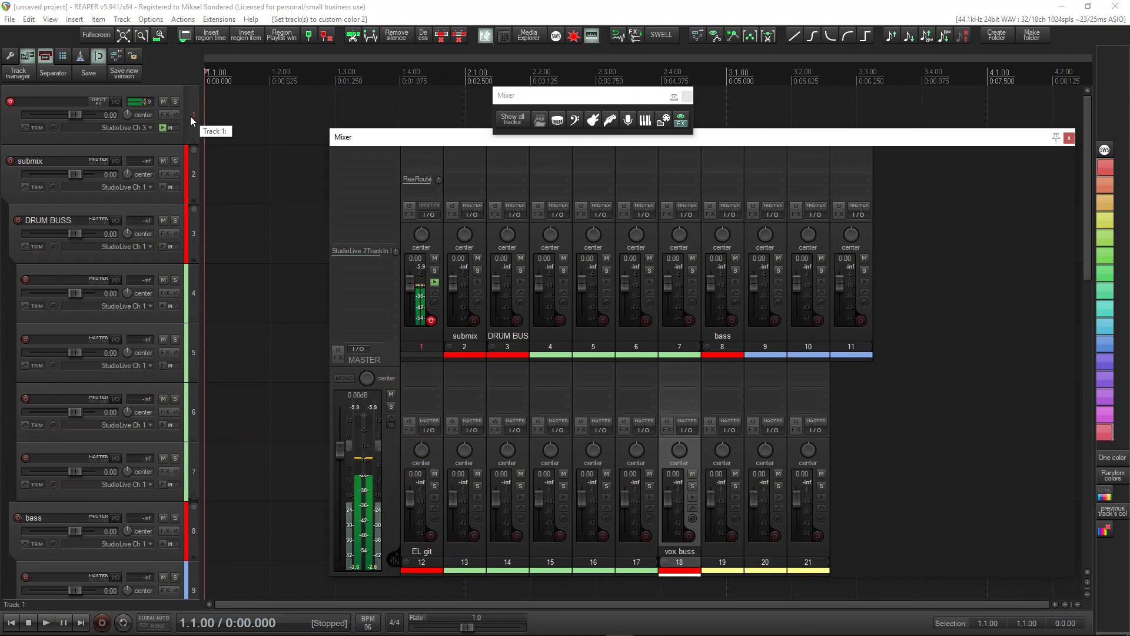
left_click(539, 121)
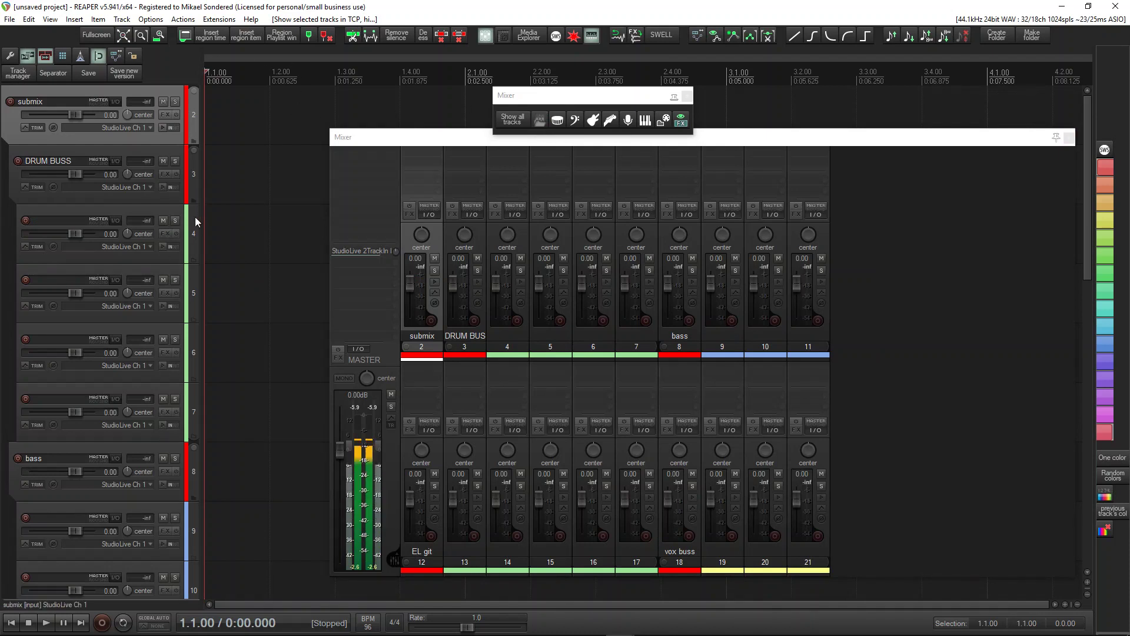
scroll(192, 231, "down", 6)
scroll(186, 234, "up", 6)
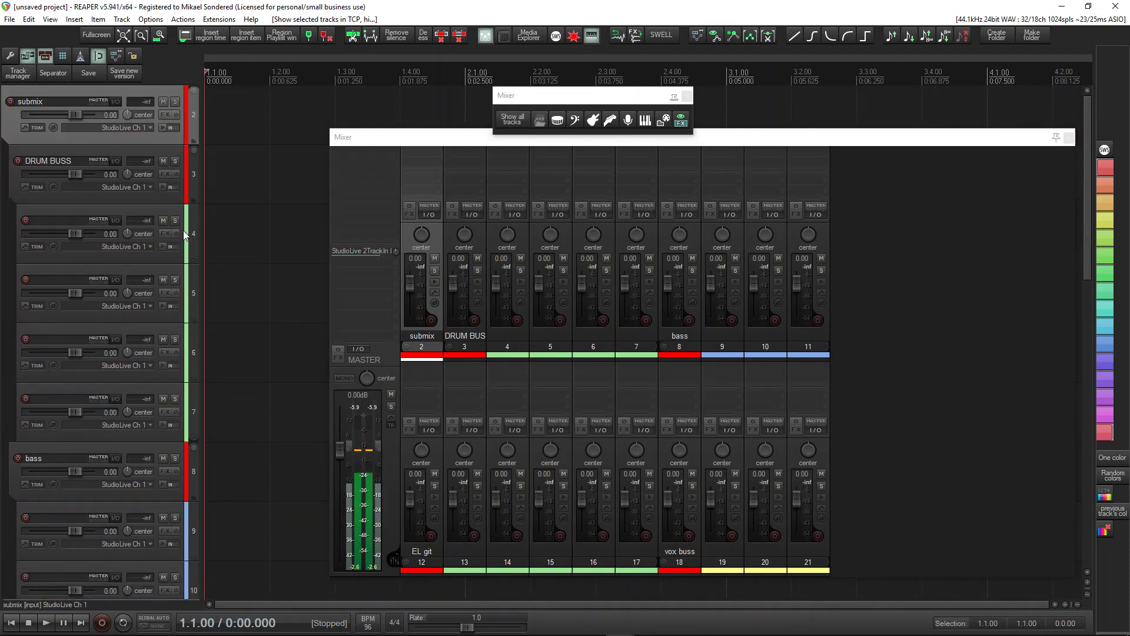
left_click(559, 121)
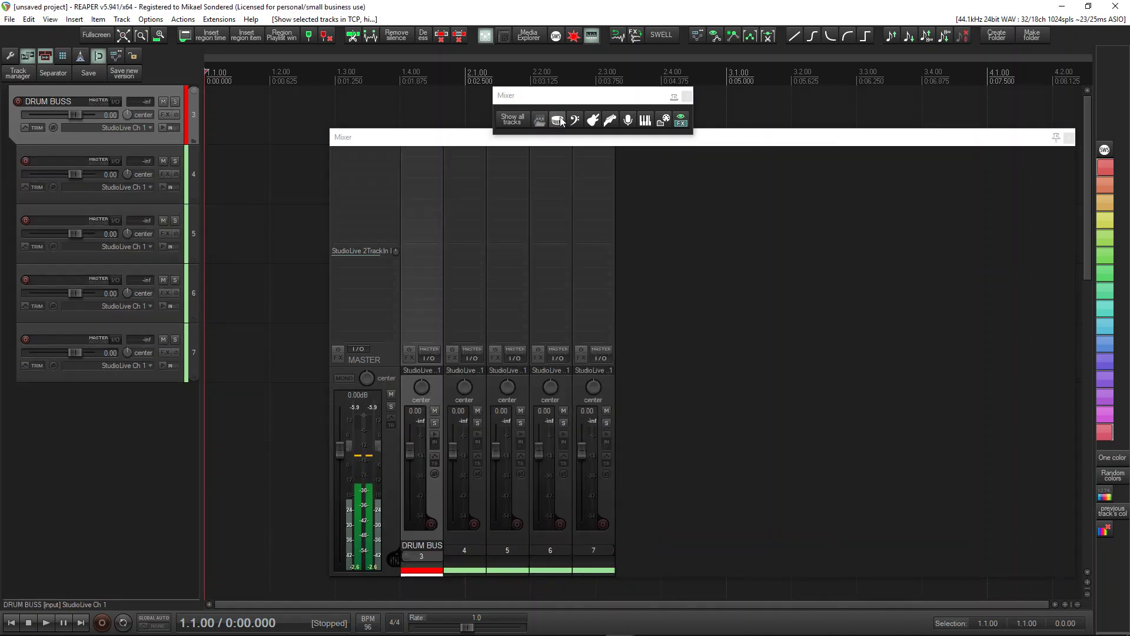
left_click(578, 122)
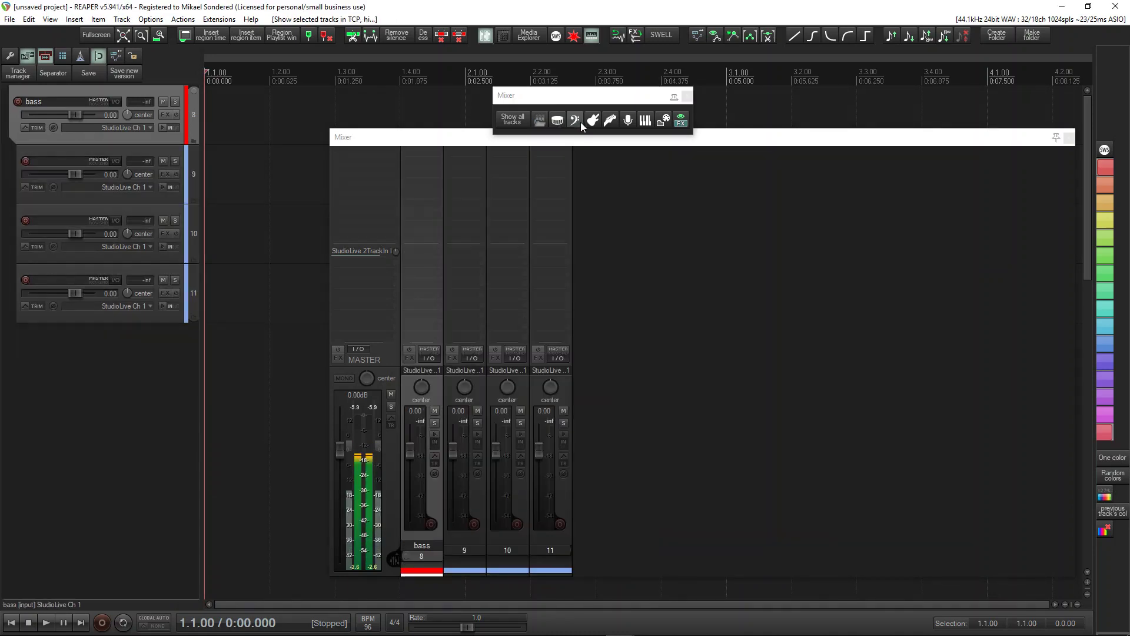
left_click(592, 121)
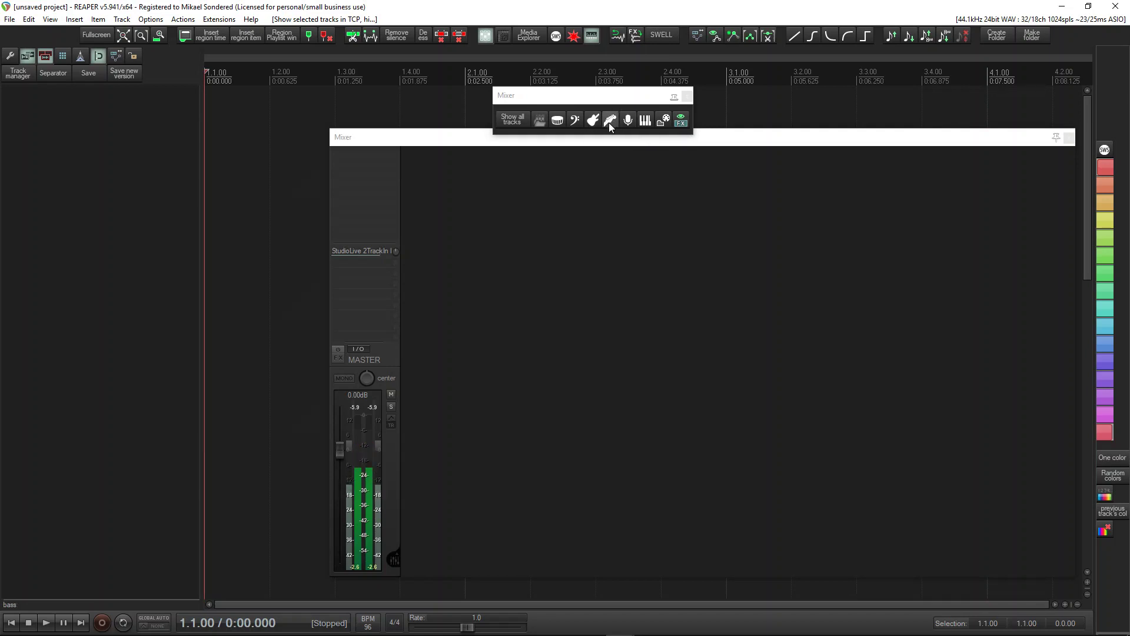
left_click(609, 122)
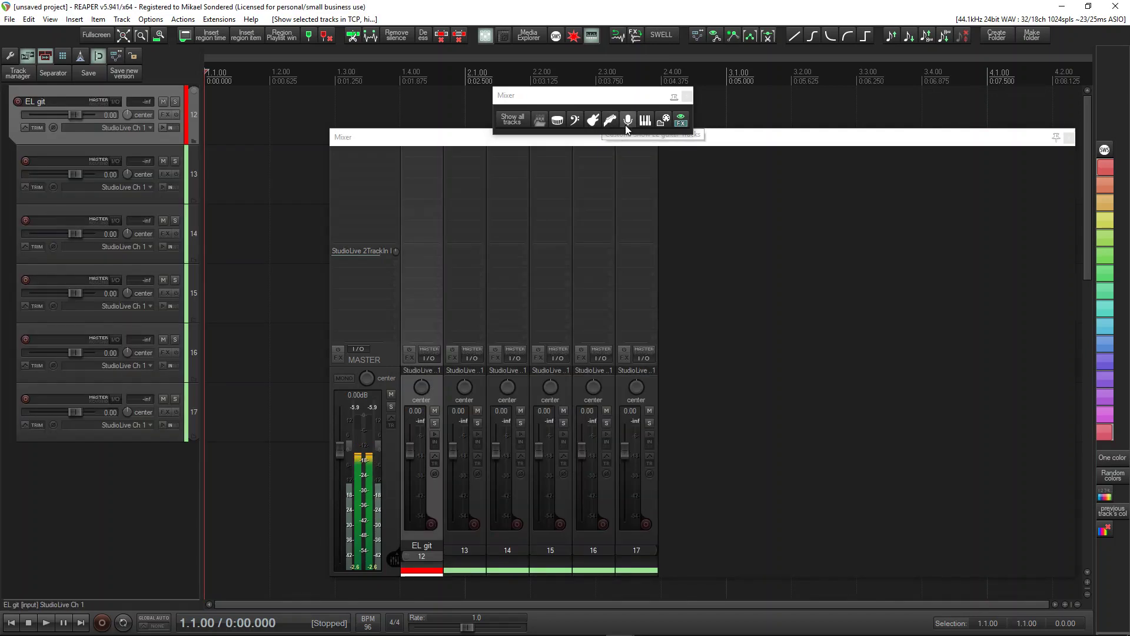
left_click(627, 122)
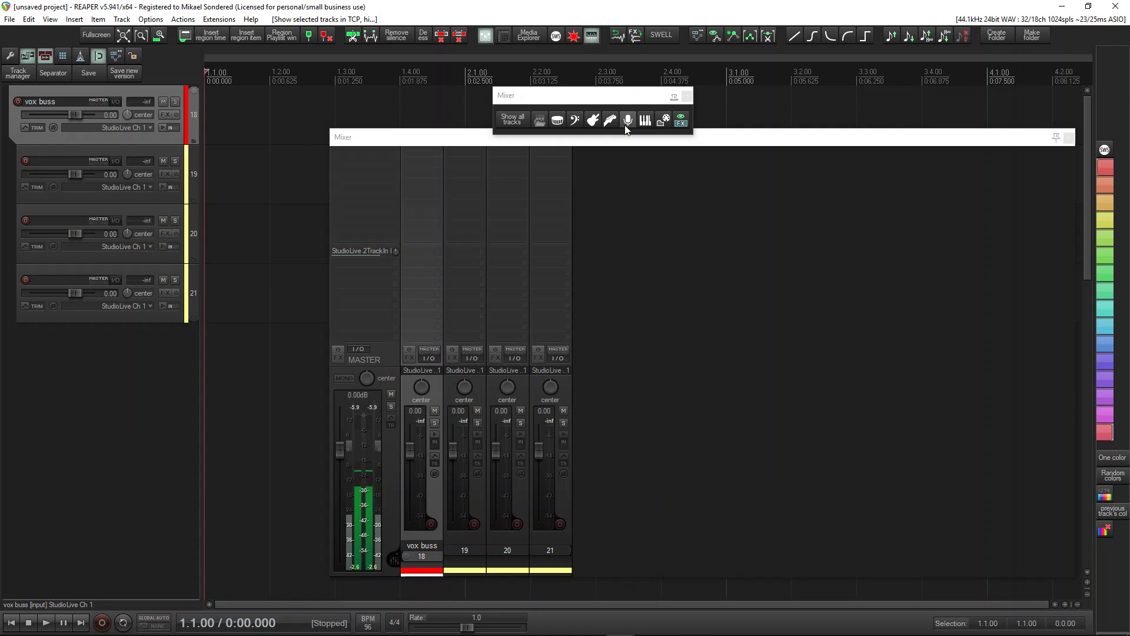
left_click(506, 125)
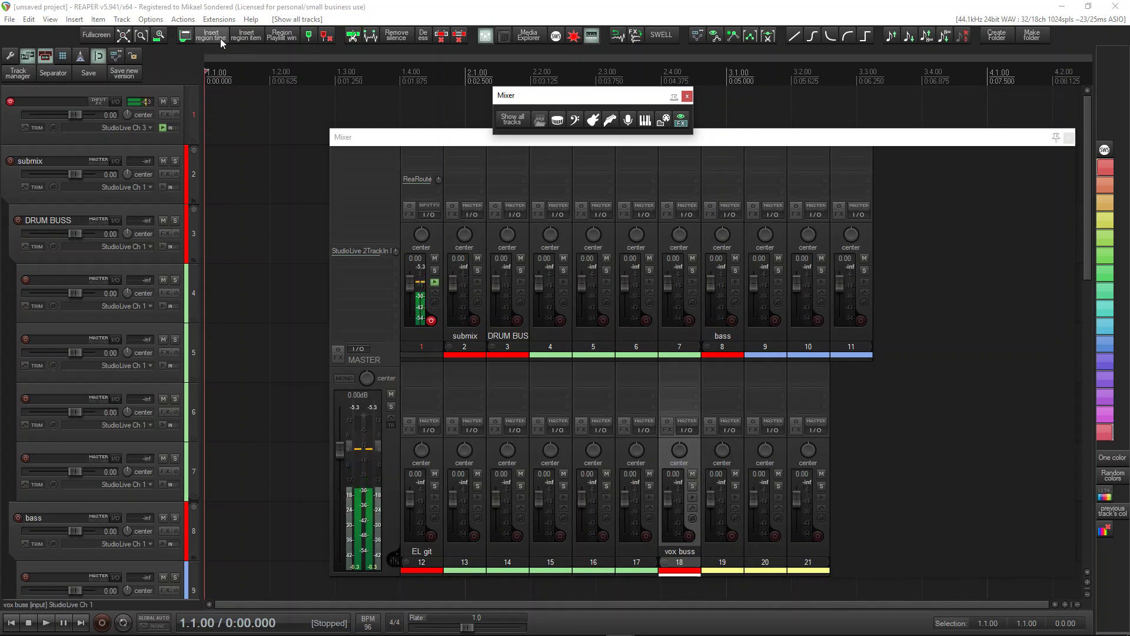
Step: Show REAPER's resource path in Explorer and select the reaconsole_customcommands text file
left_click(150, 20)
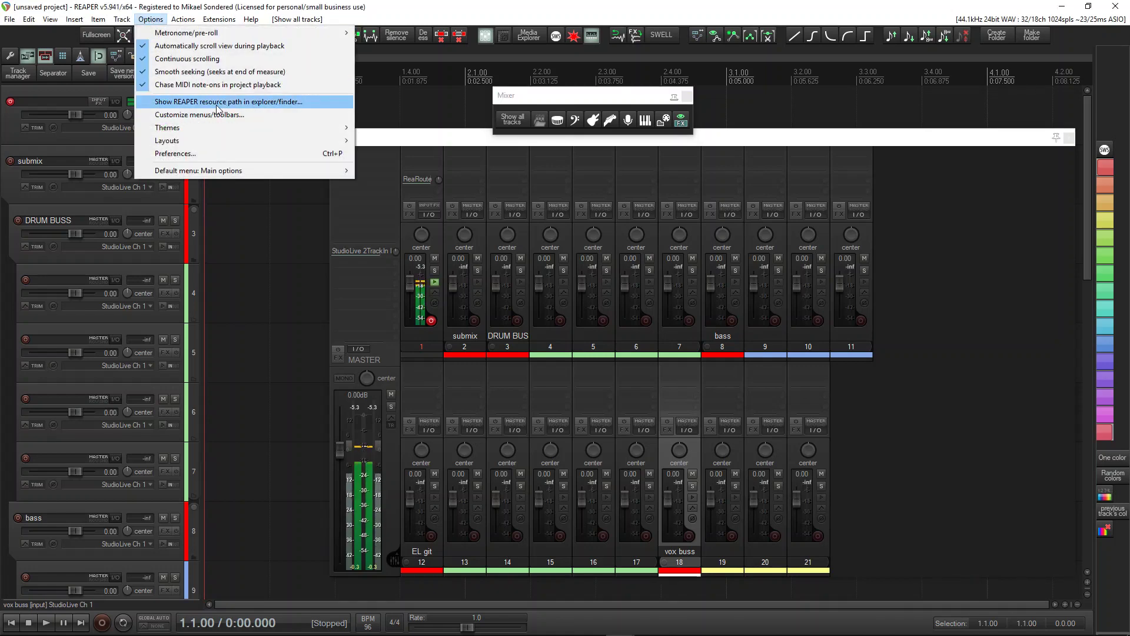
left_click(276, 103)
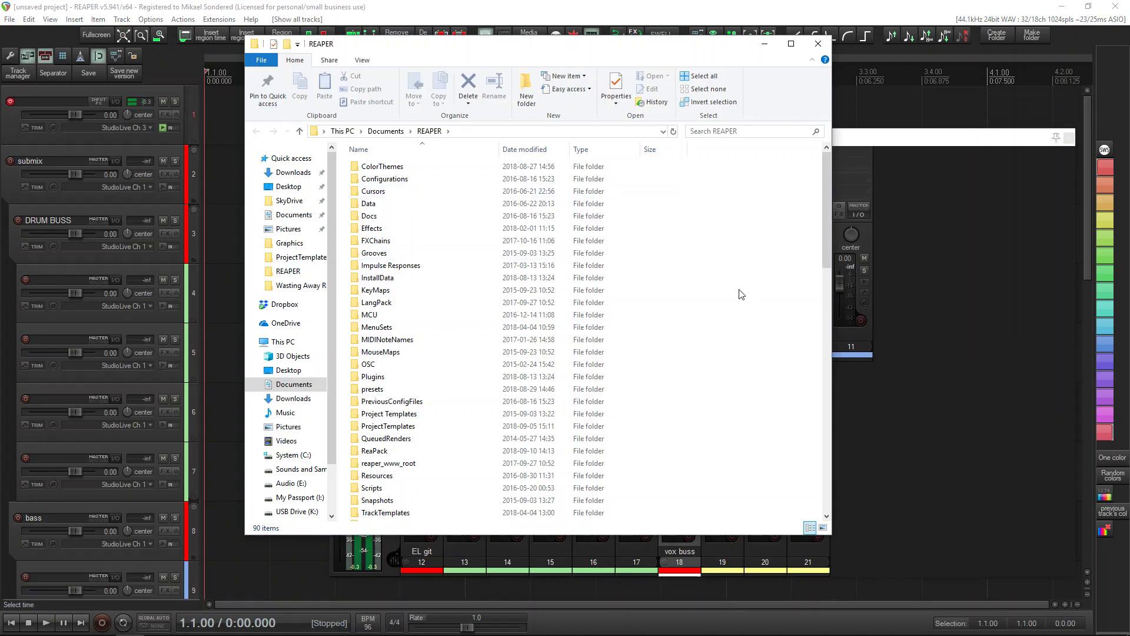
scroll(741, 294, "down", 10)
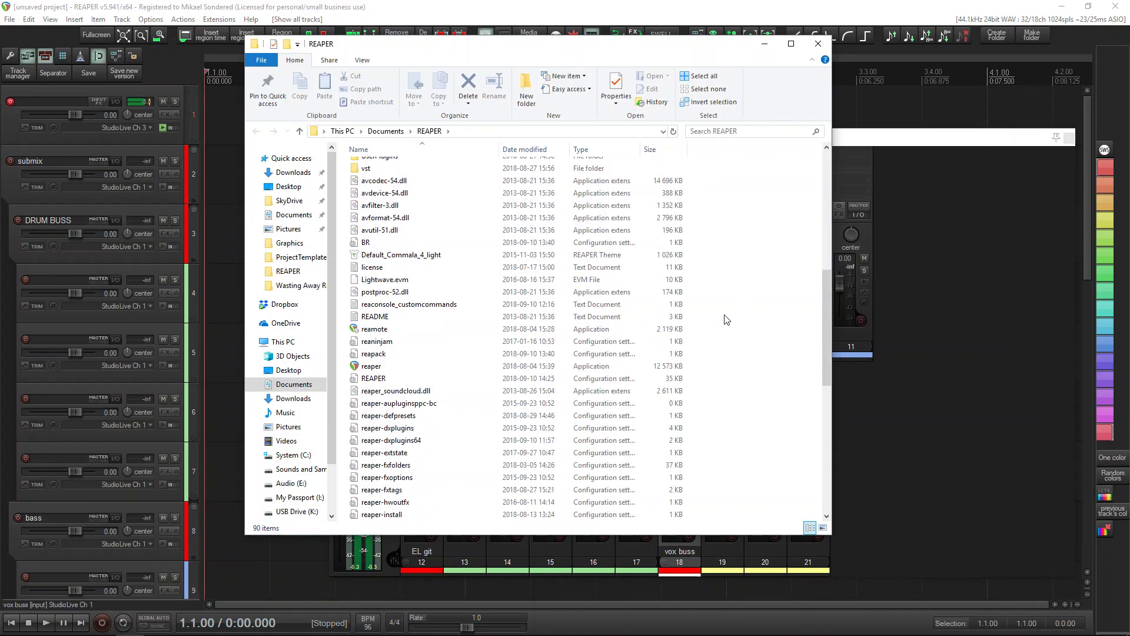
scroll(725, 319, "up", 1)
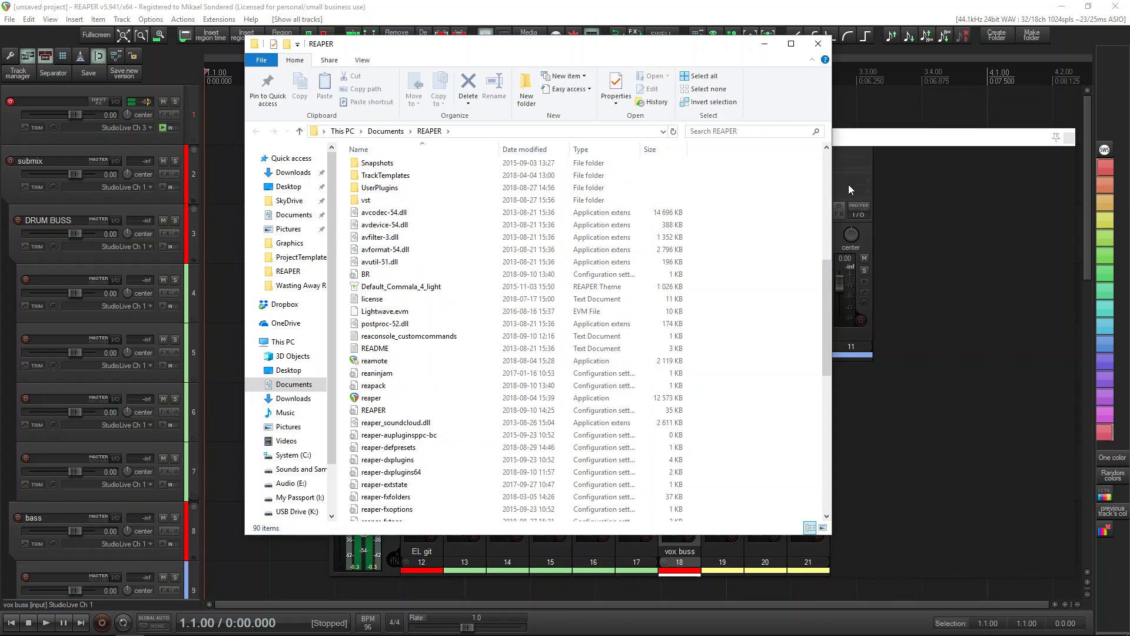
left_click(438, 336)
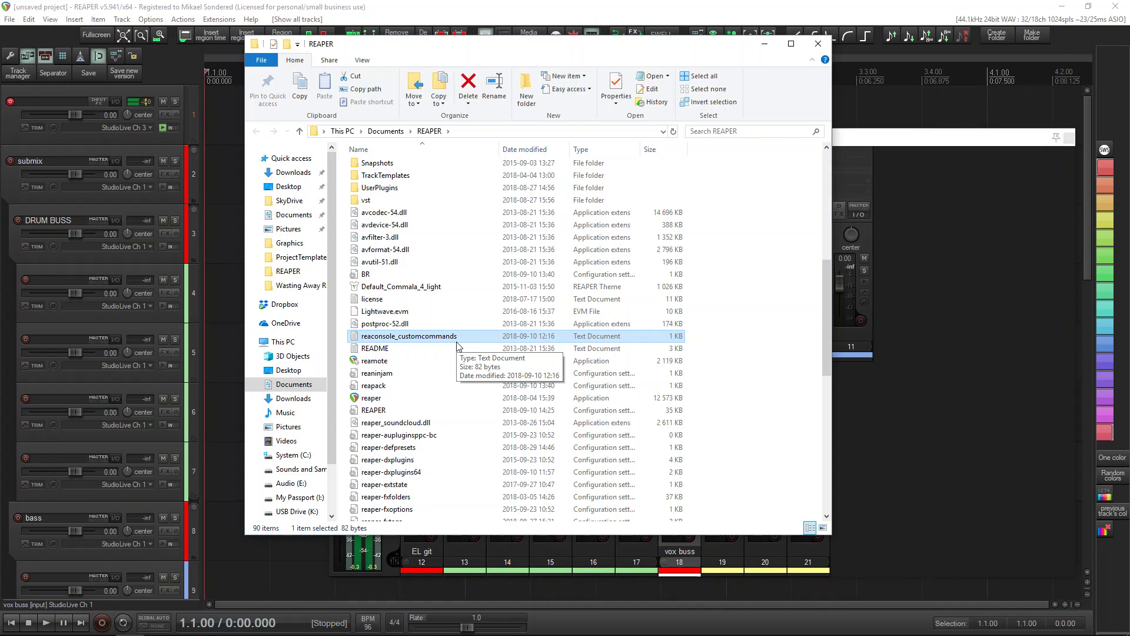
right_click(763, 402)
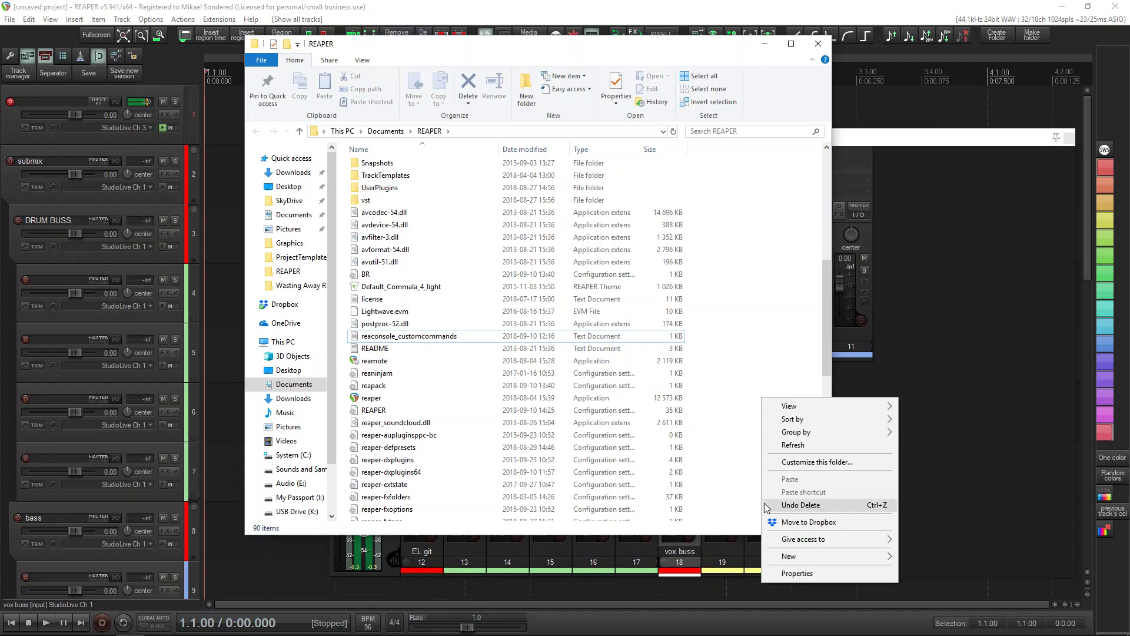
mouse_move(839, 556)
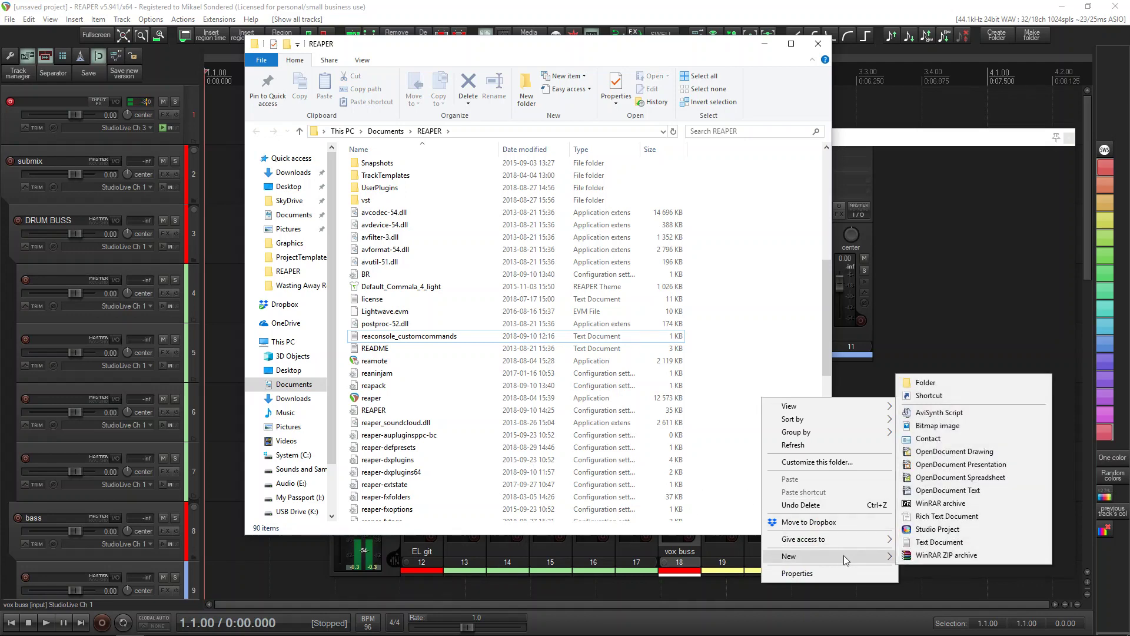
left_click(940, 542)
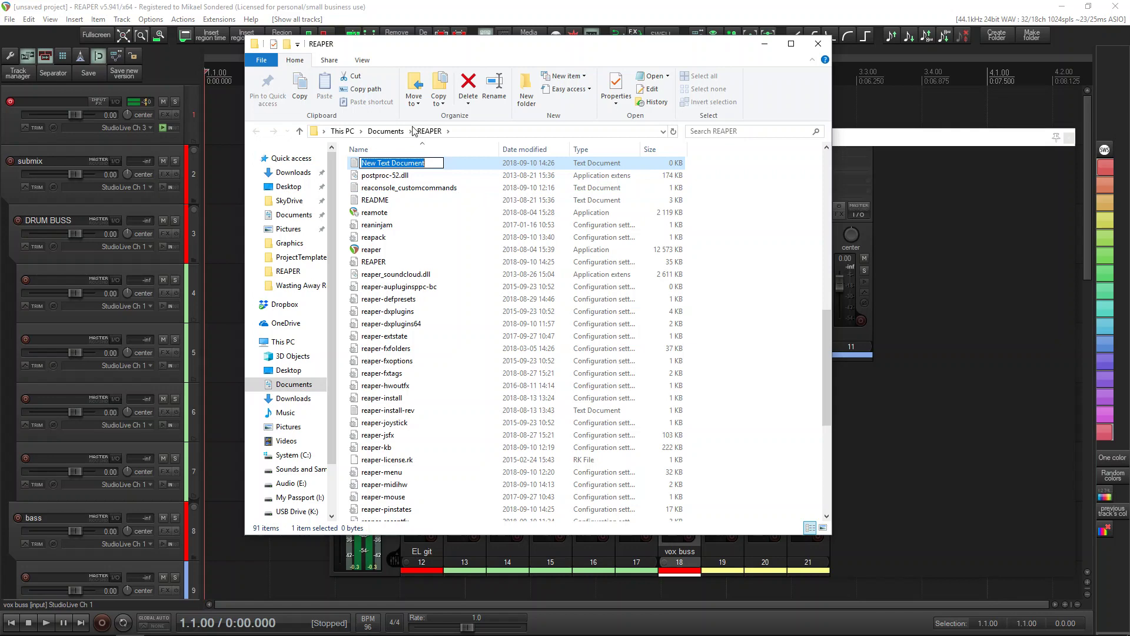
left_click(450, 162)
key("Delete")
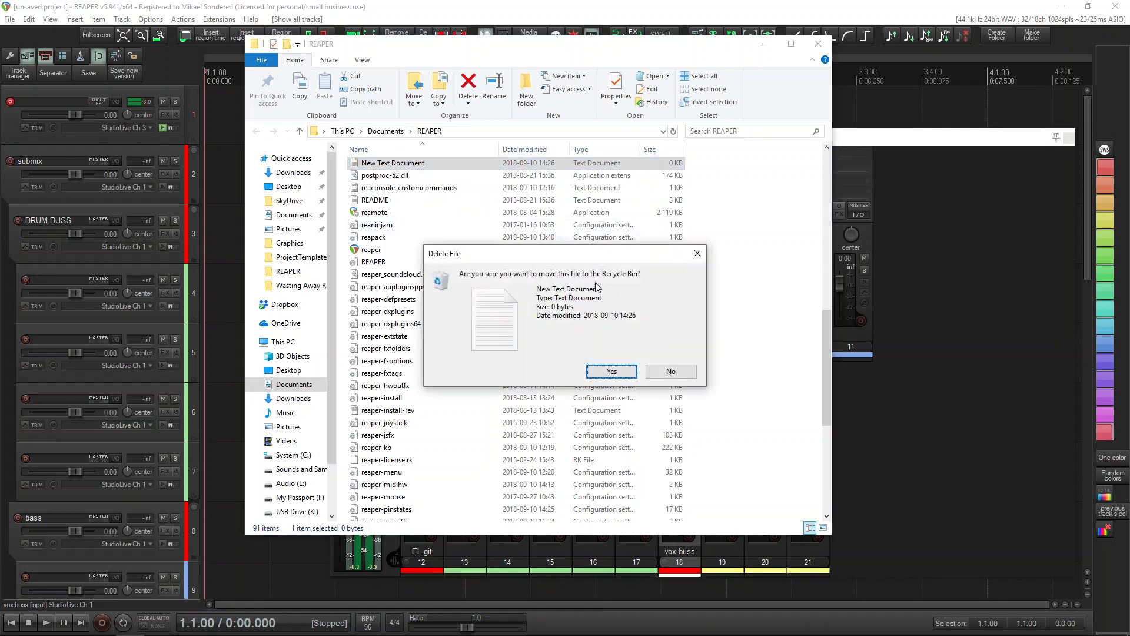
left_click(612, 375)
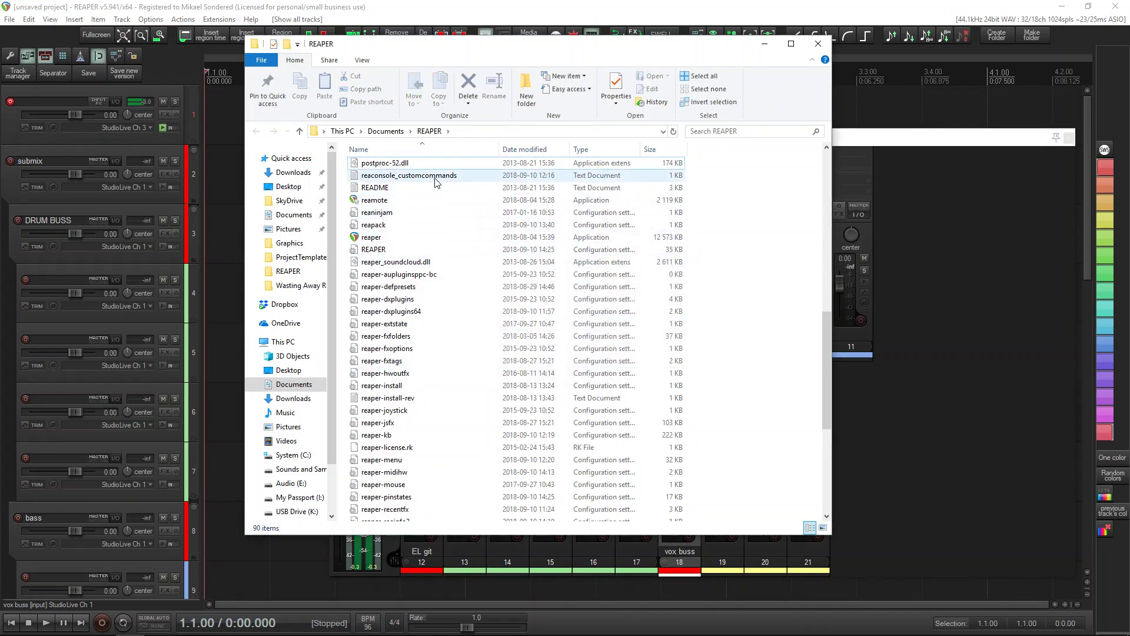
Step: Open reaconsole_customcommands in Notepad, review its nine S*drum* to S*submix* filter lines, save and close
double_click(437, 177)
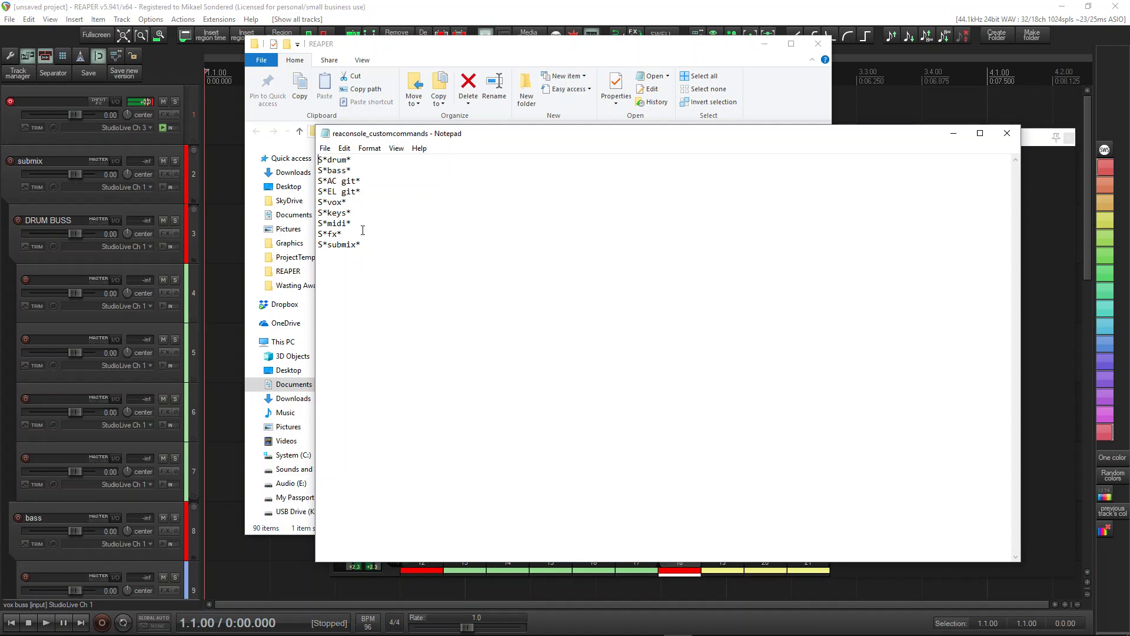
left_click(325, 147)
left_click(361, 187)
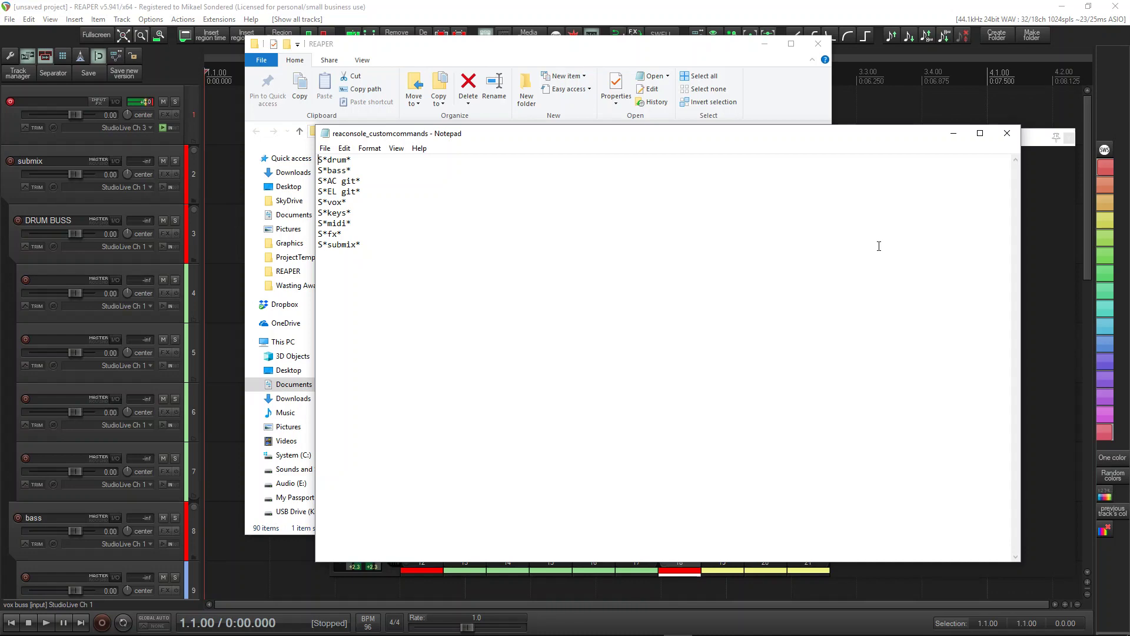
left_click(1007, 133)
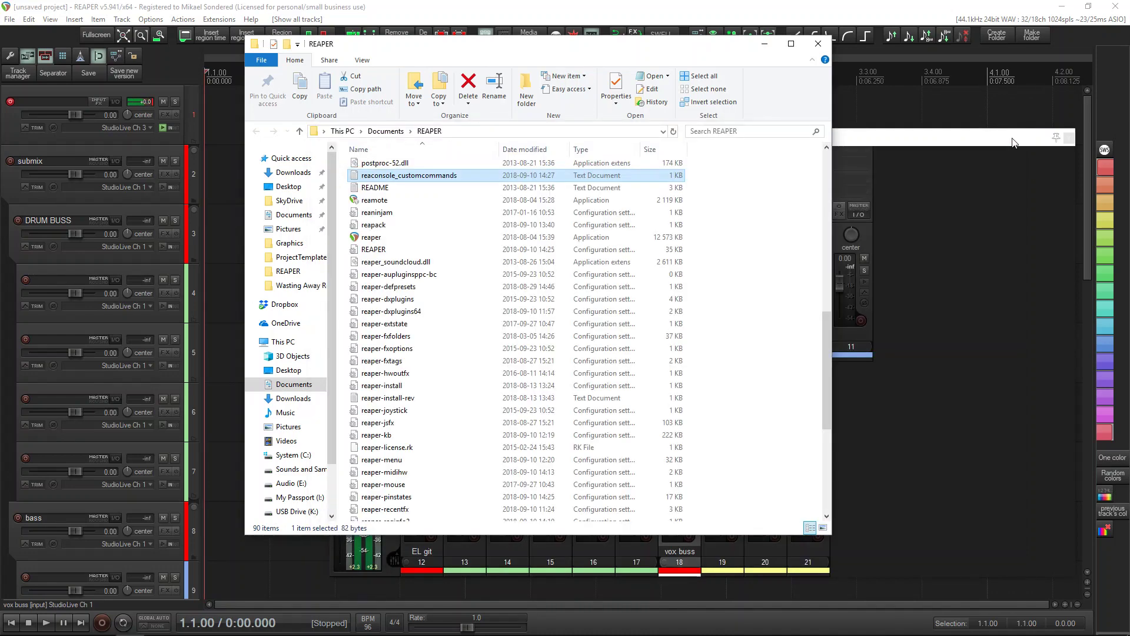
Step: Close Explorer and open REAPER's action list filtered with S" to show SWS console commands
left_click(818, 44)
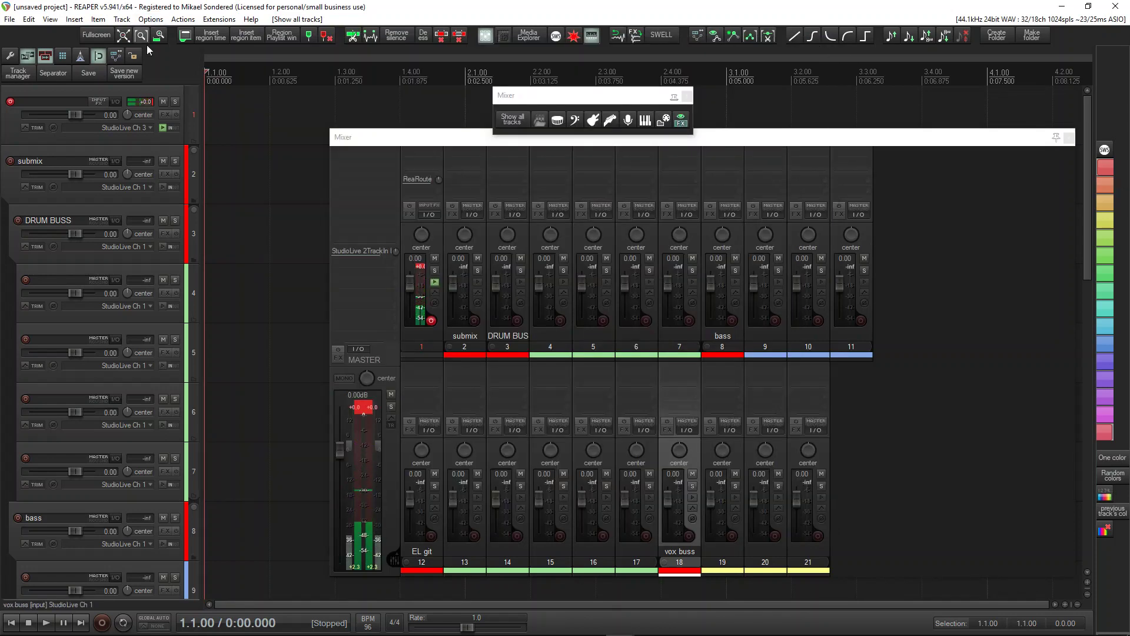
left_click(182, 19)
left_click(183, 32)
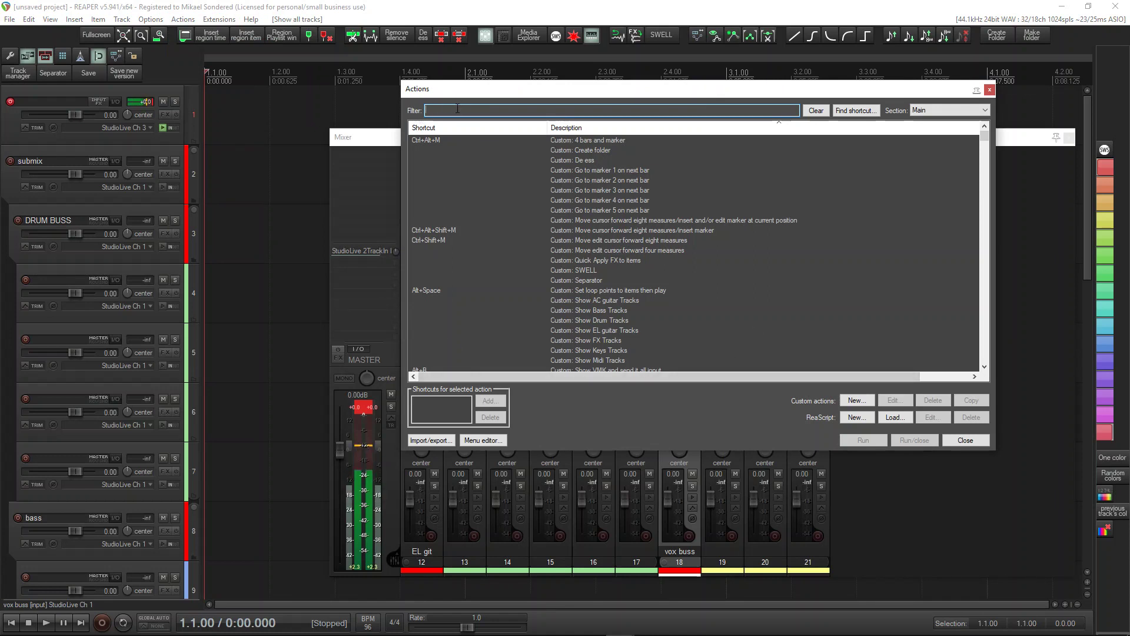
type("S")
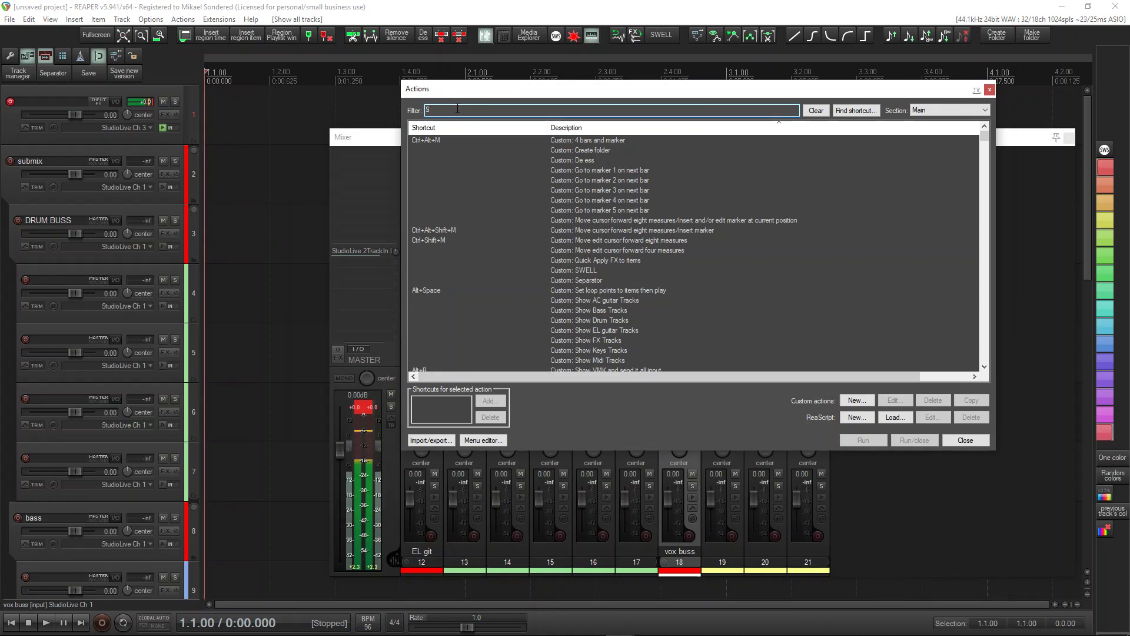
type("\"")
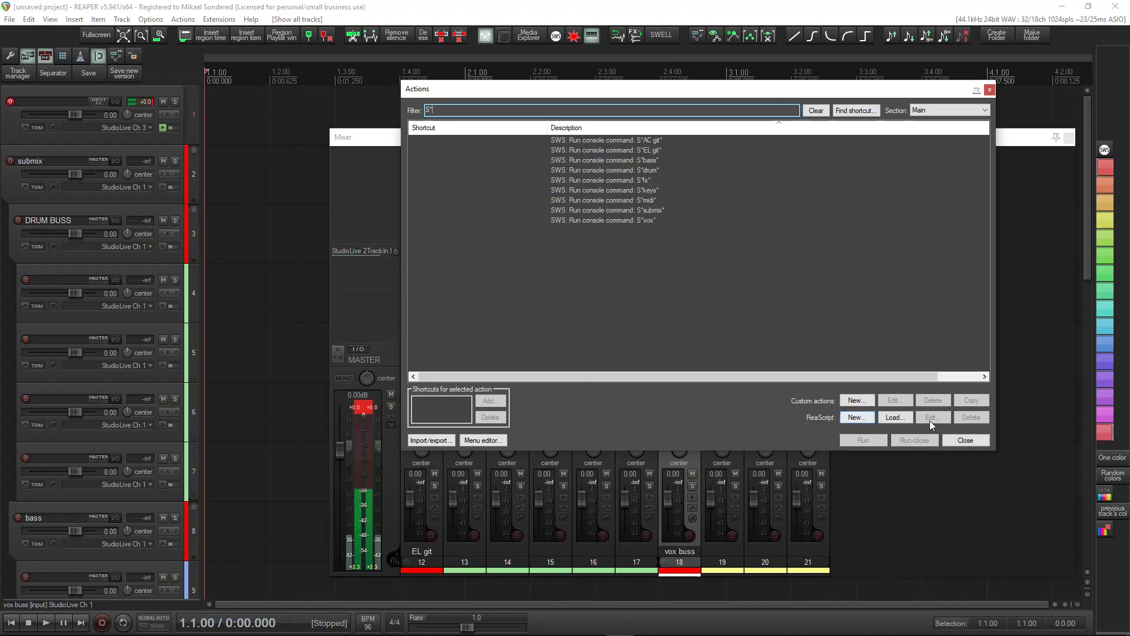
Step: Reopen the action list, move it off the floating toolbar, and scroll to the Custom: Show … Tracks entries
left_click(965, 440)
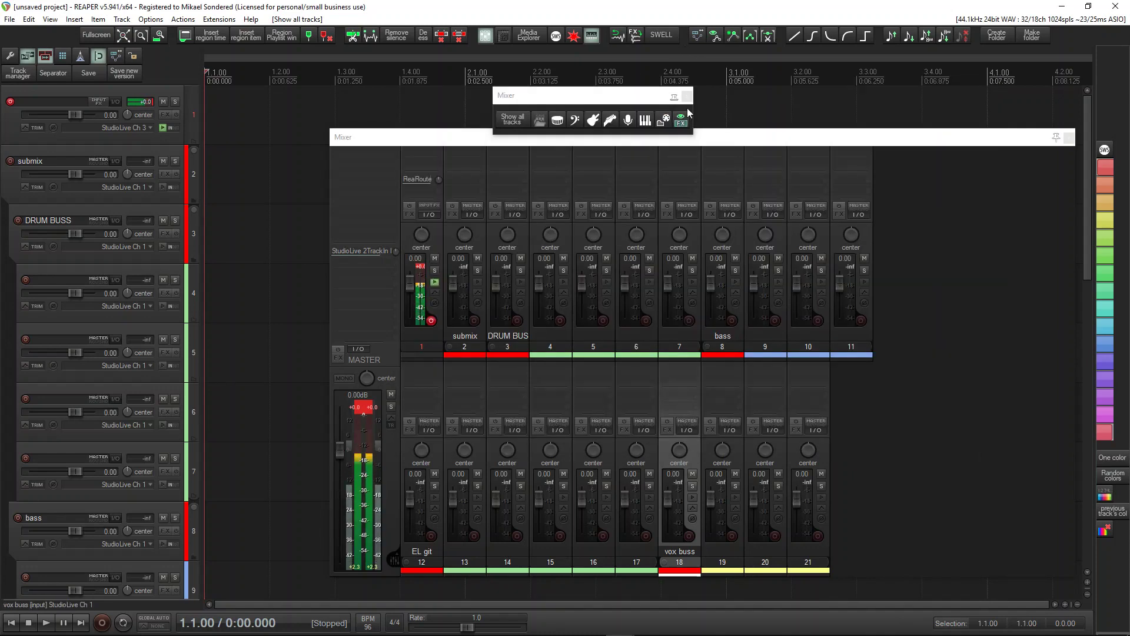
left_click(175, 21)
left_click(213, 33)
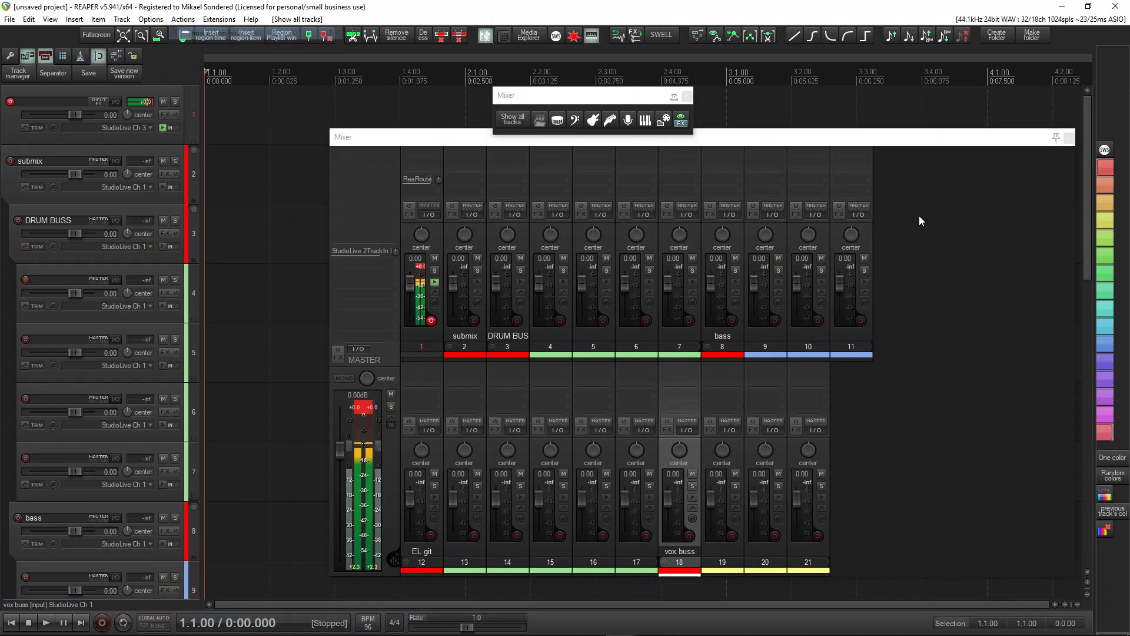
left_click_drag(659, 94, 644, 160)
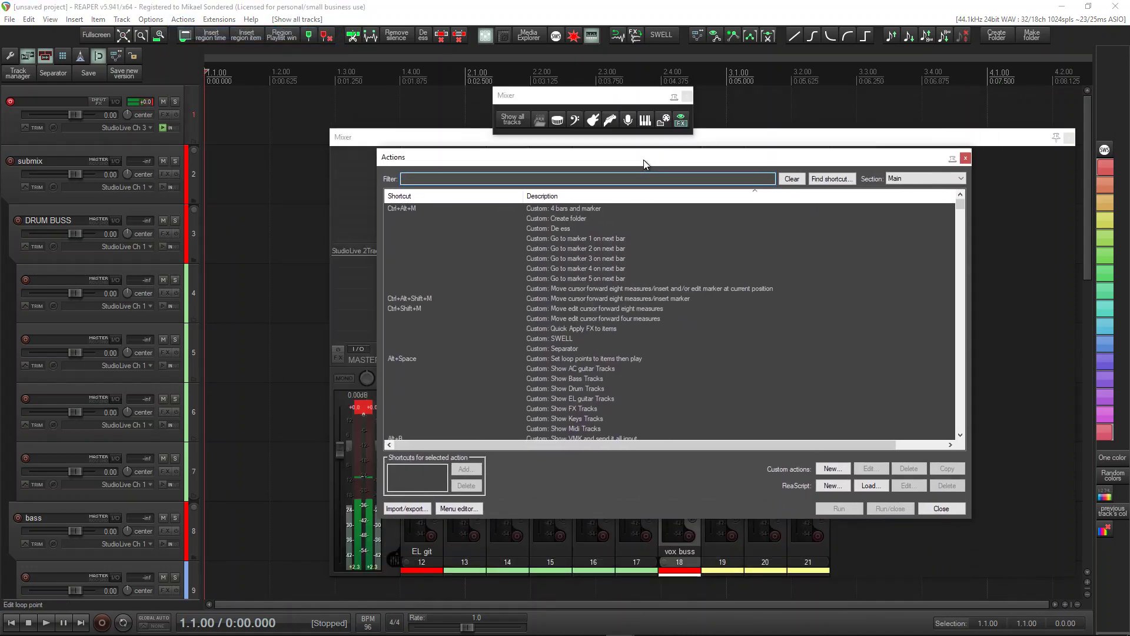
scroll(549, 231, "down", 4)
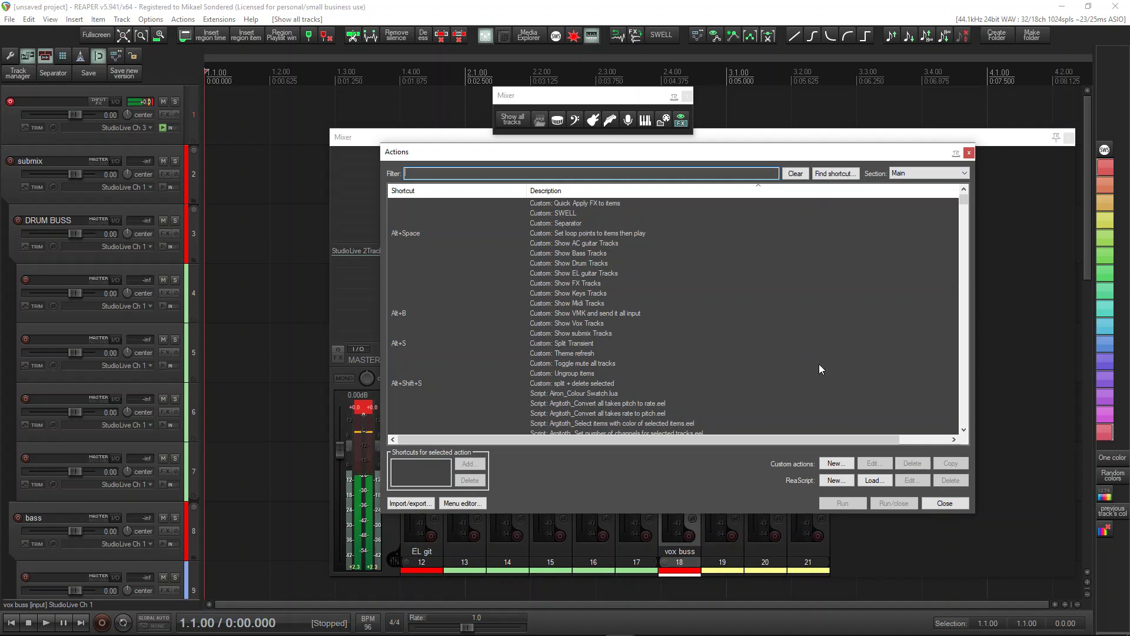
Step: Try creating a new custom action, cancel it, and select the split + delete selected action
left_click(842, 463)
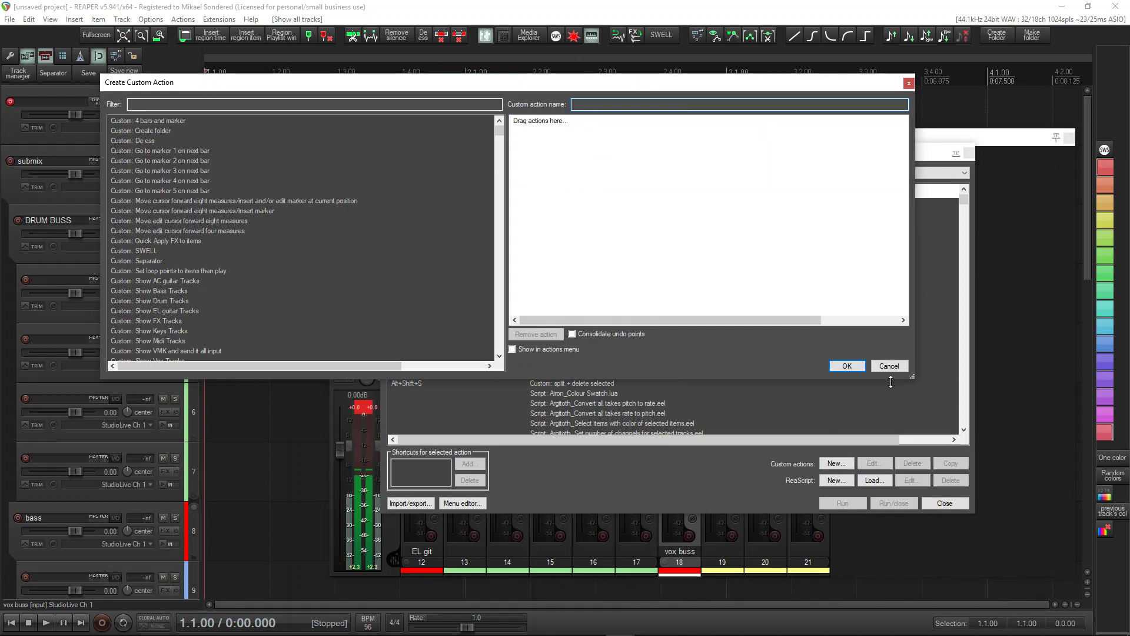
left_click(888, 366)
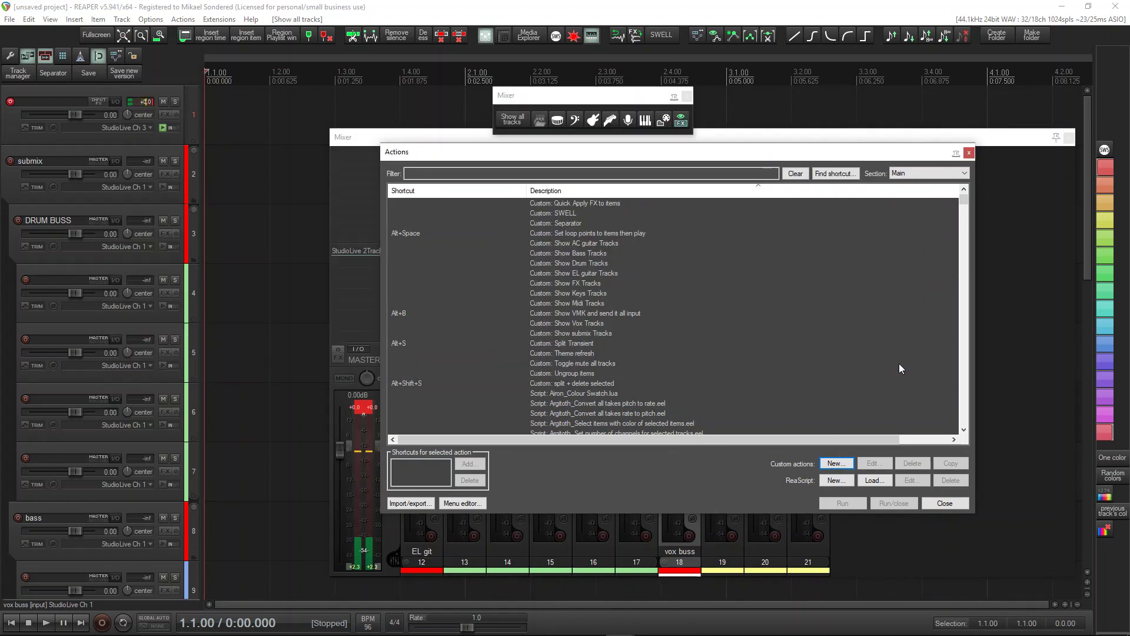
left_click(897, 384)
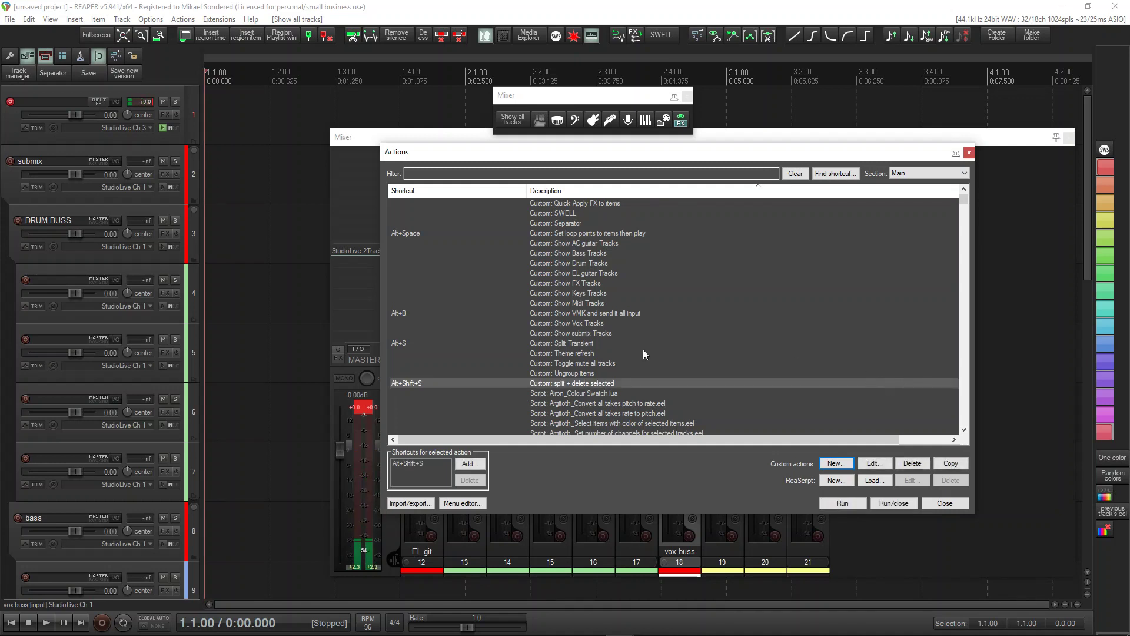
Step: Open Custom: Show Vox Tracks in the Edit Custom Action dialog and move it fully into view
left_click(595, 324)
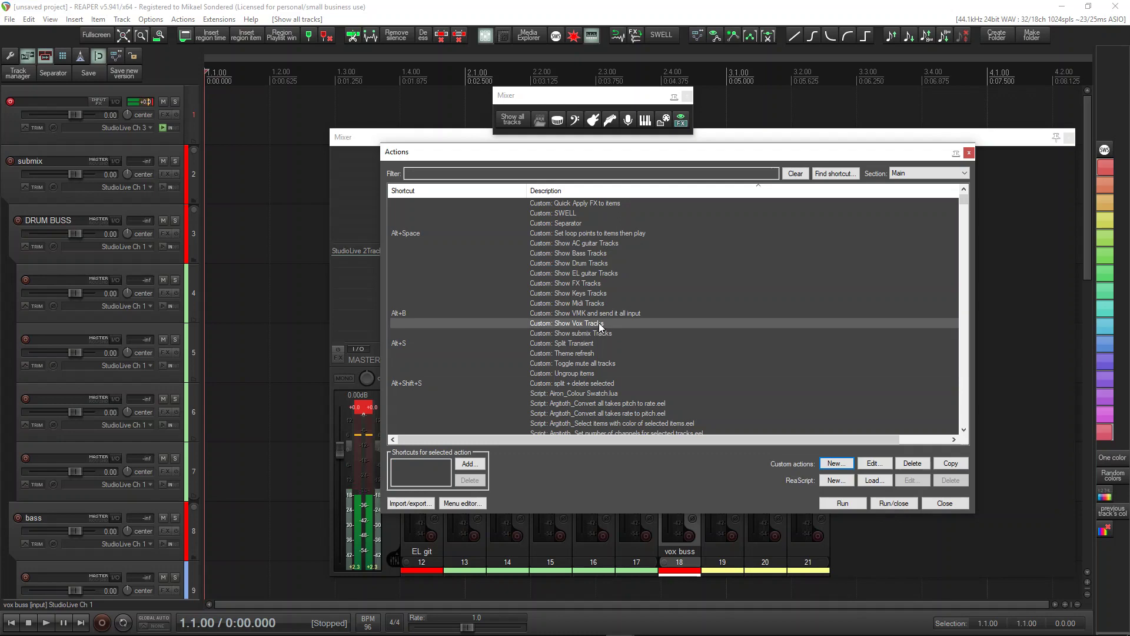
left_click(875, 464)
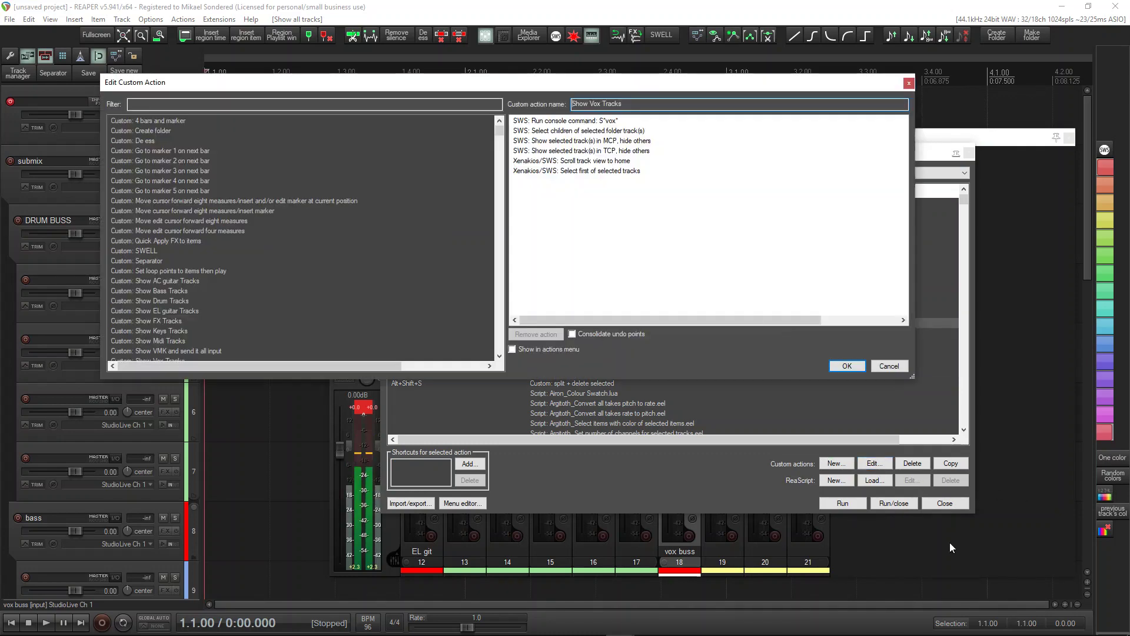
left_click_drag(584, 87, 699, 166)
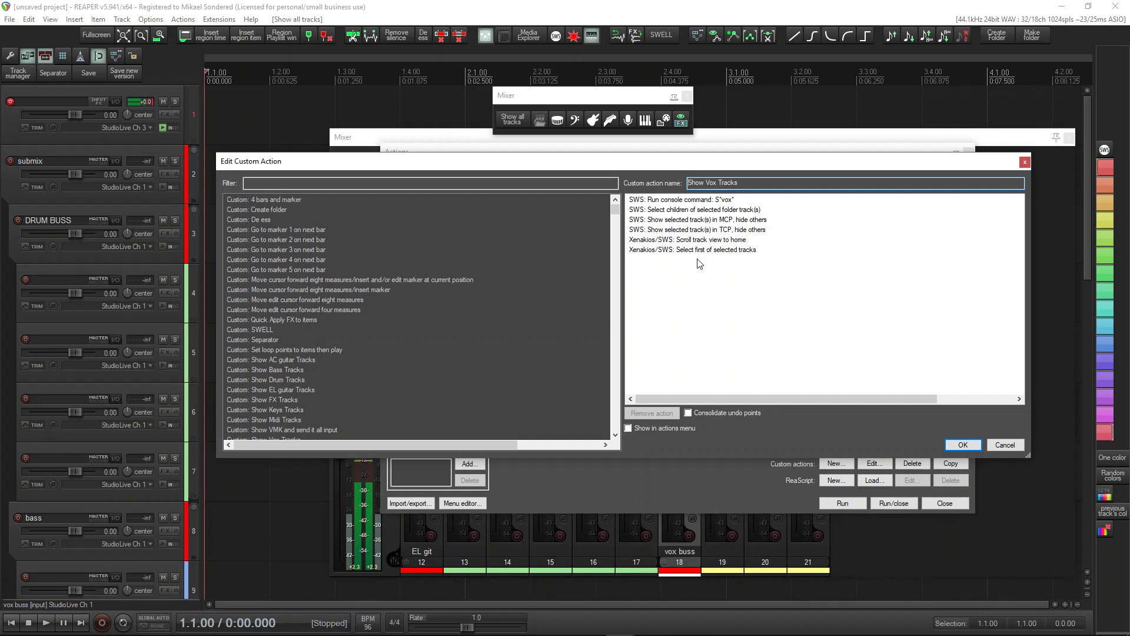
Step: Review the scroll-to-home and select-first-track steps, select the bass track, then cancel the editor
left_click(717, 241)
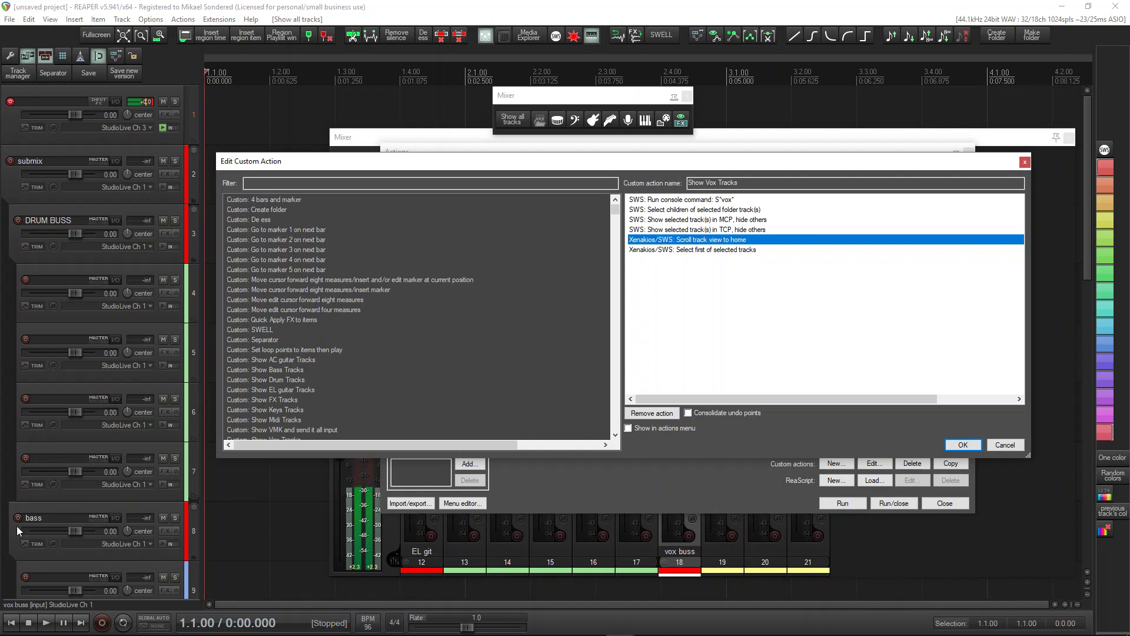
left_click(111, 509)
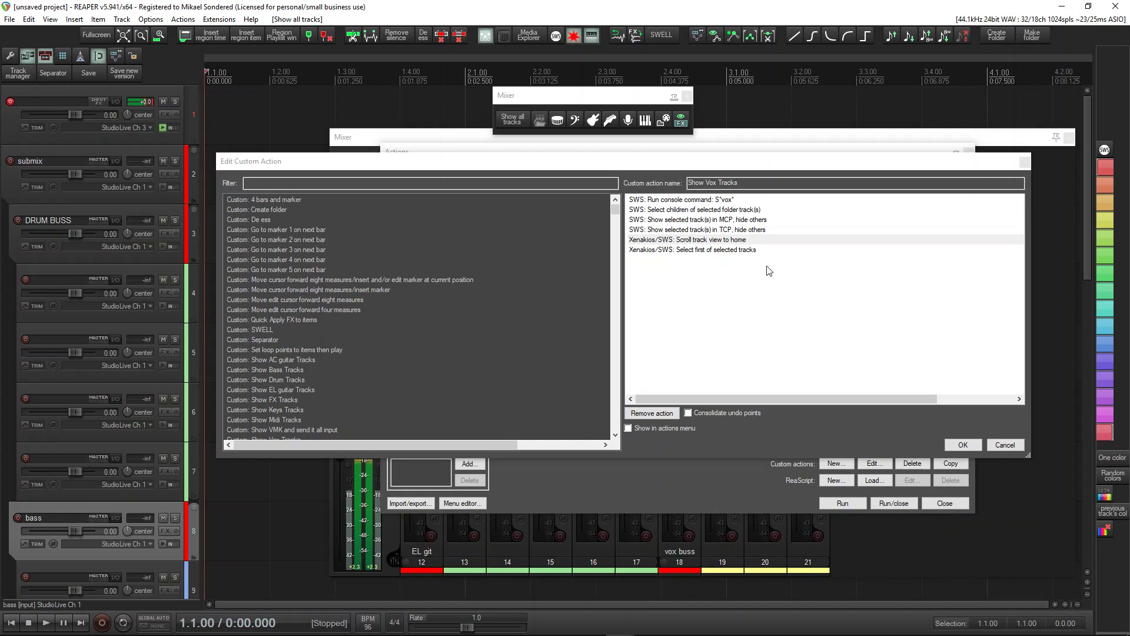
left_click(687, 250)
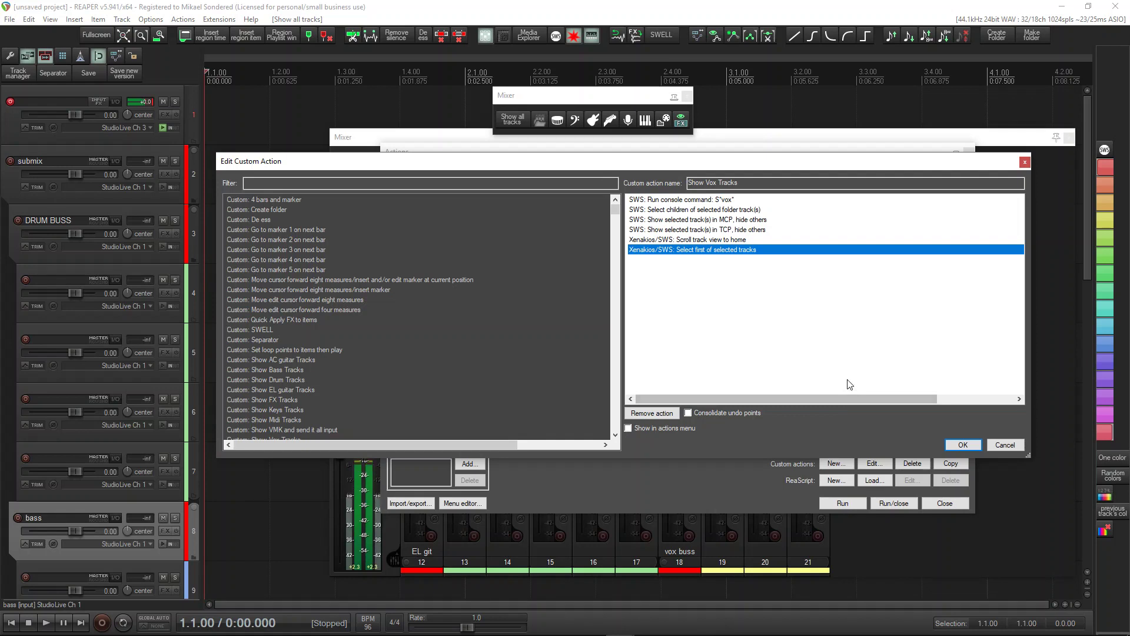
left_click(1007, 445)
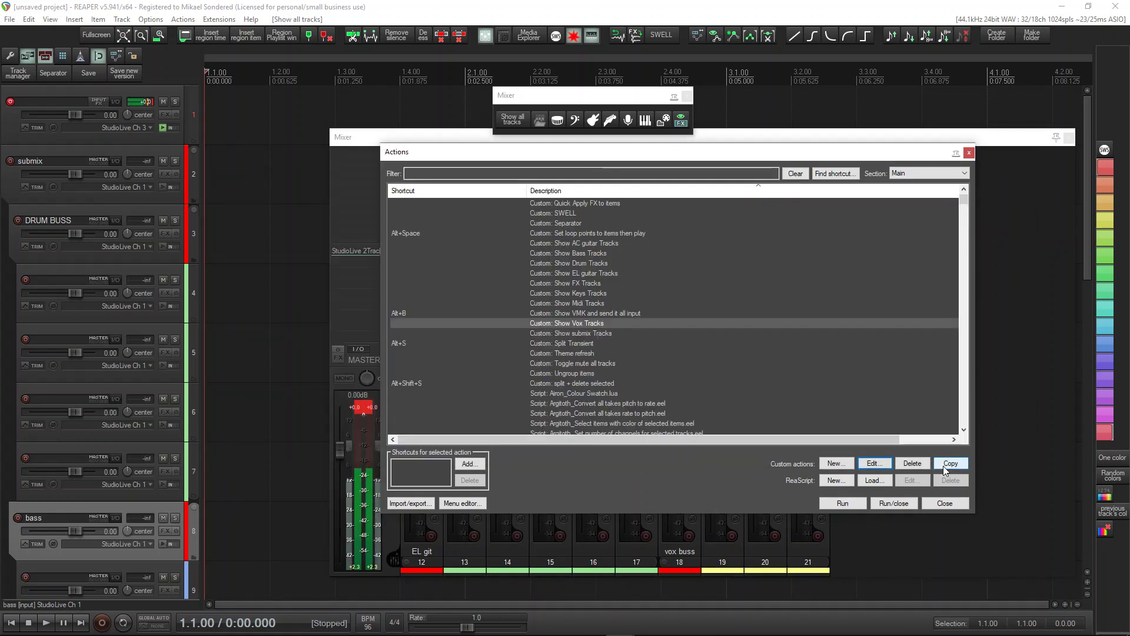
Step: Reopen Show Vox Tracks for editing, close it with OK, then close the Actions list
left_click(880, 468)
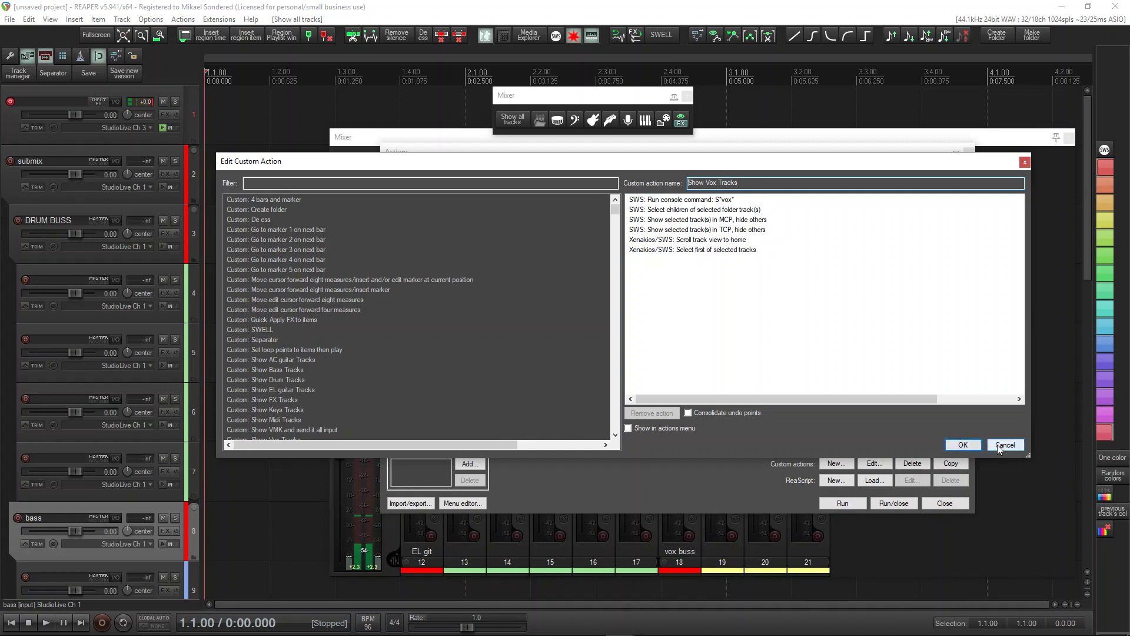
left_click(962, 445)
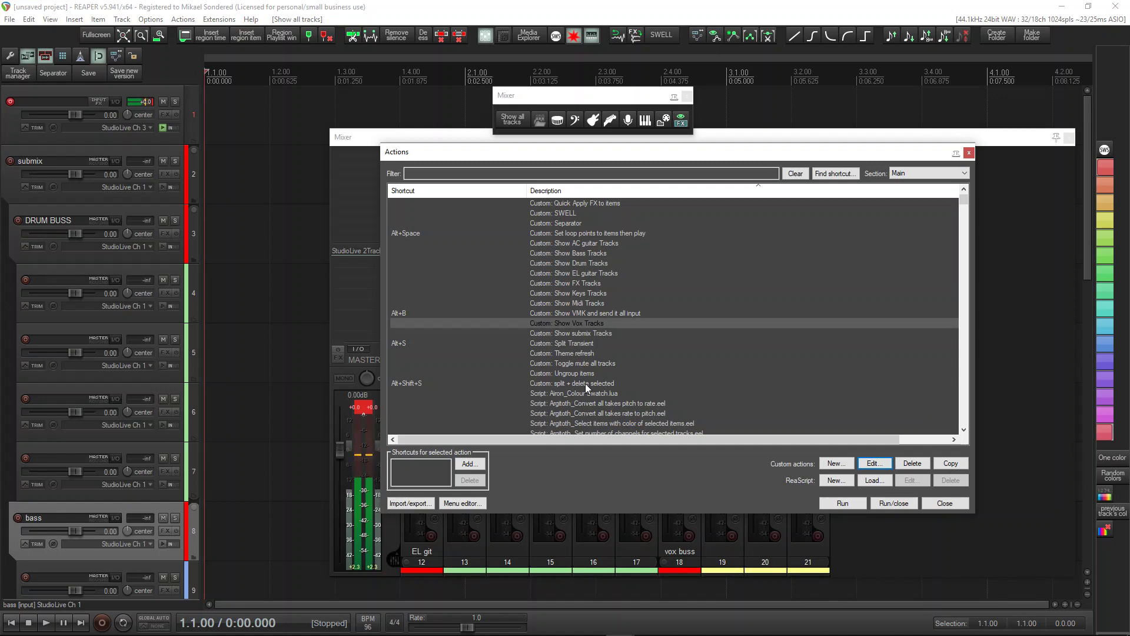
left_click(944, 503)
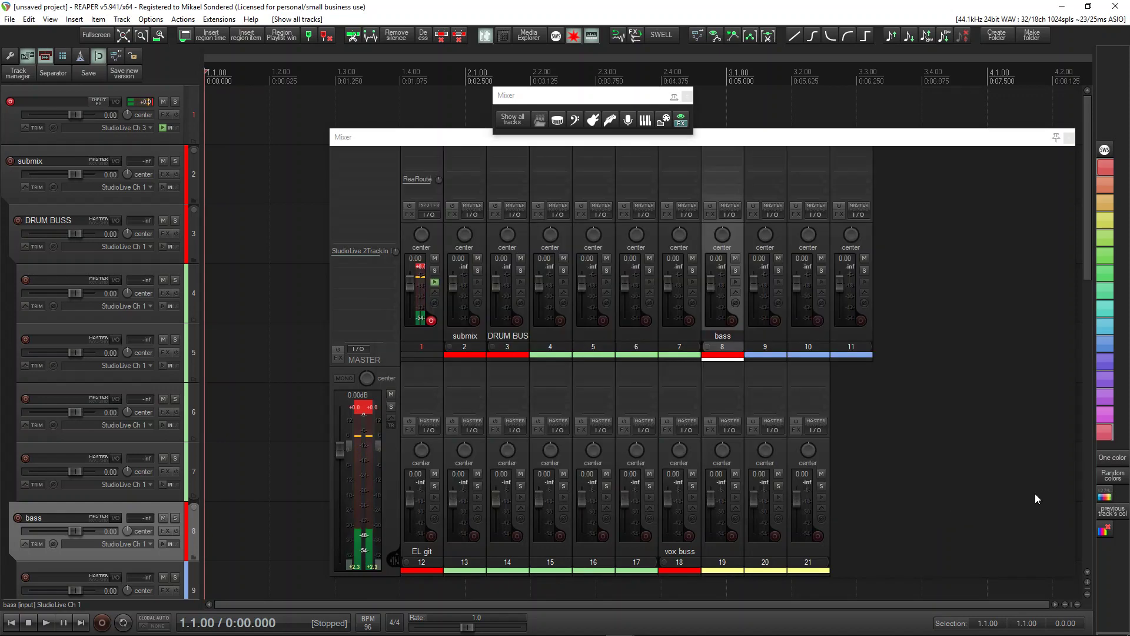
Step: Customize the floating Mixer toolbar, add Custom: Show FX Tracks again, and select the new entry
right_click(606, 106)
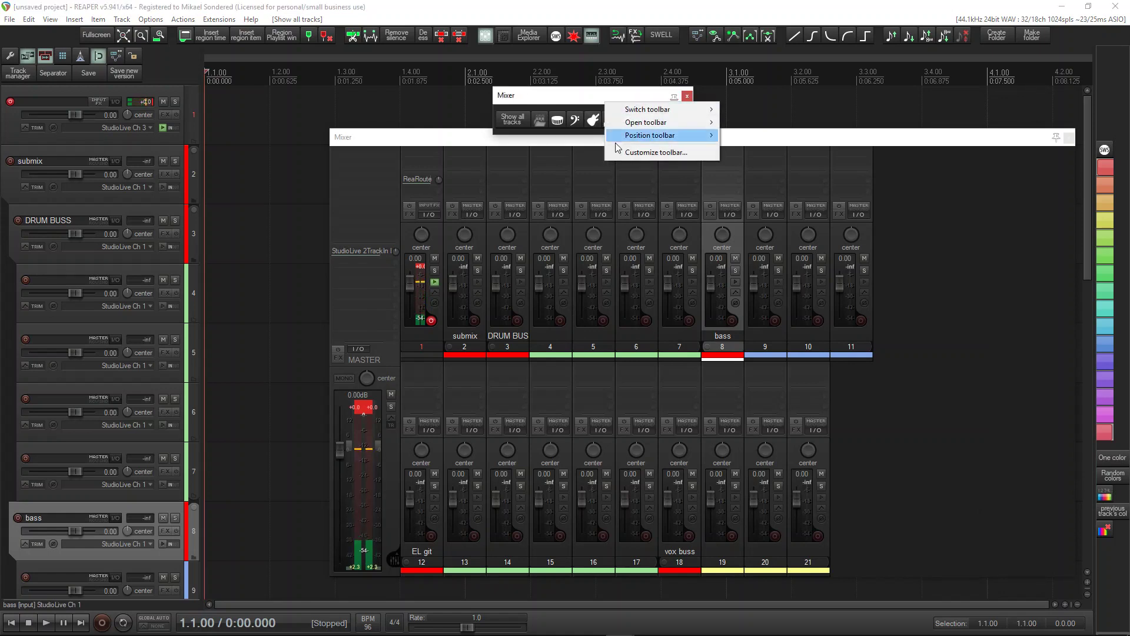
left_click(655, 153)
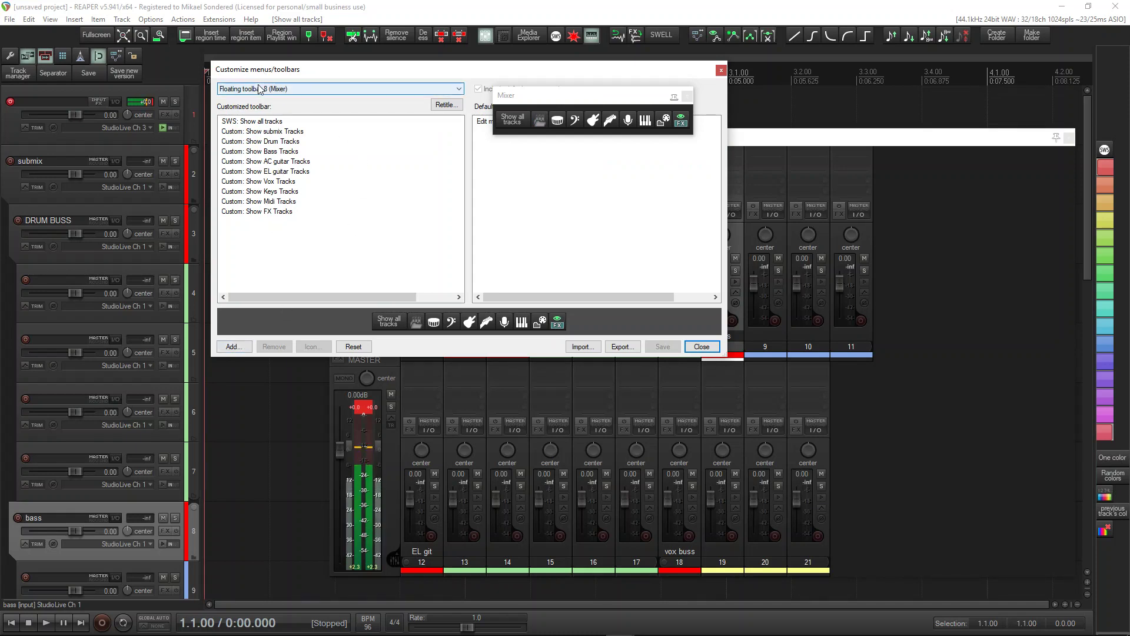
left_click(233, 347)
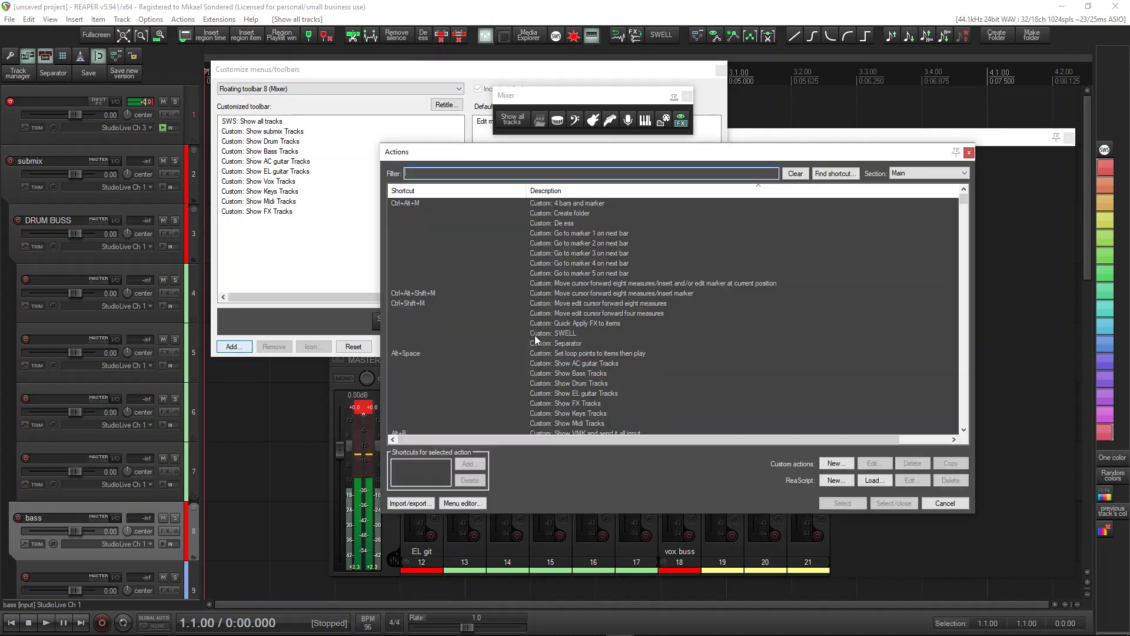
scroll(607, 292, "down", 3)
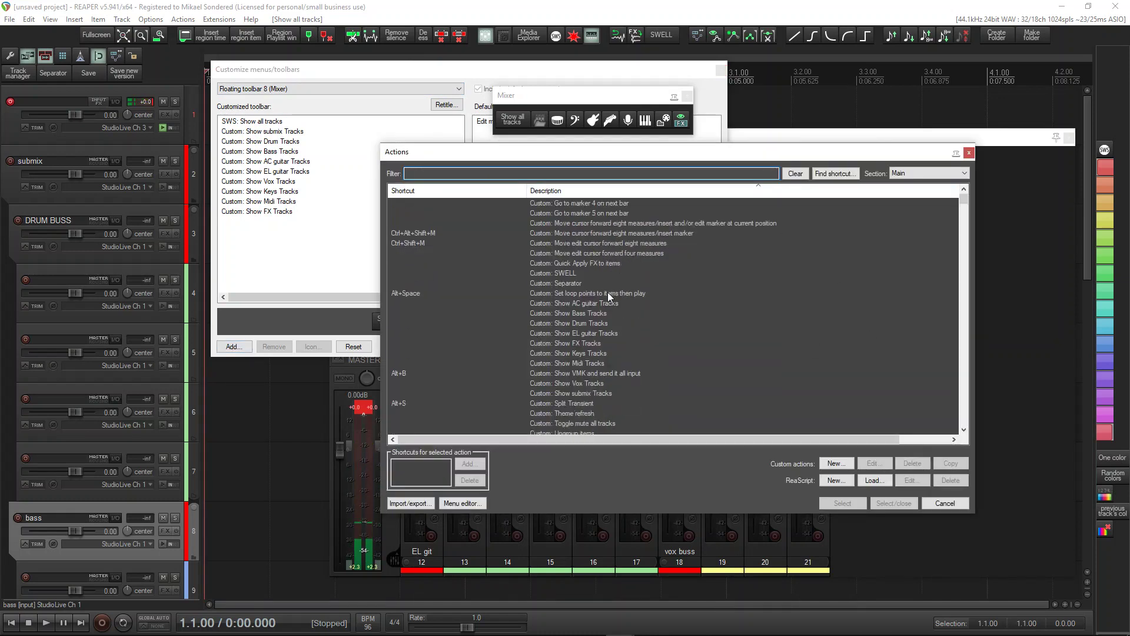
left_click(596, 312)
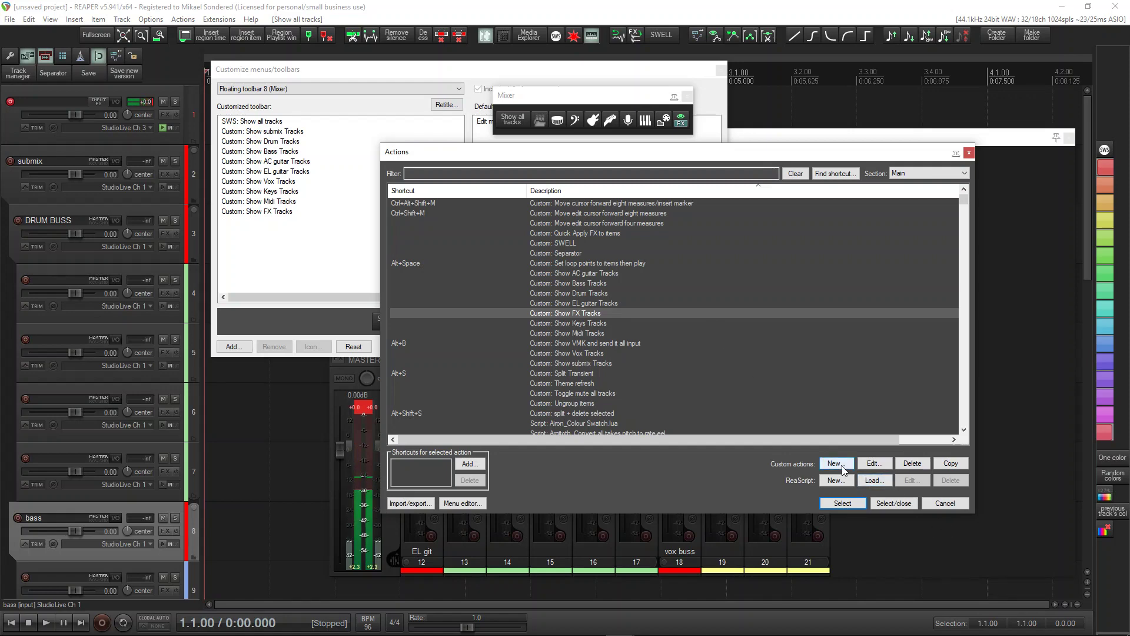
double_click(570, 313)
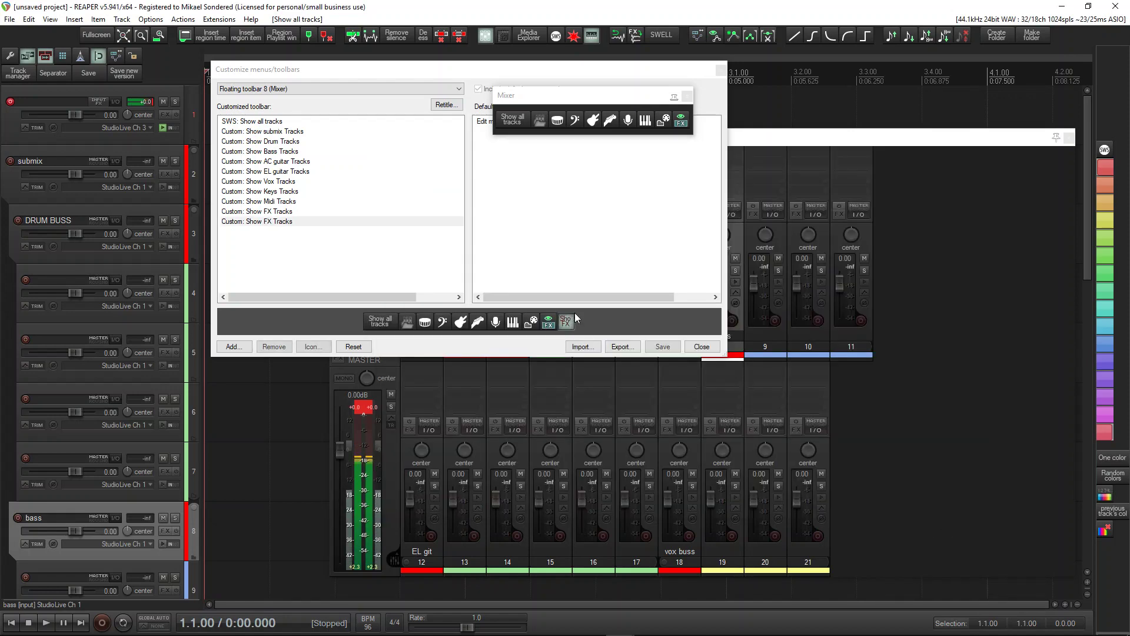
left_click(280, 223)
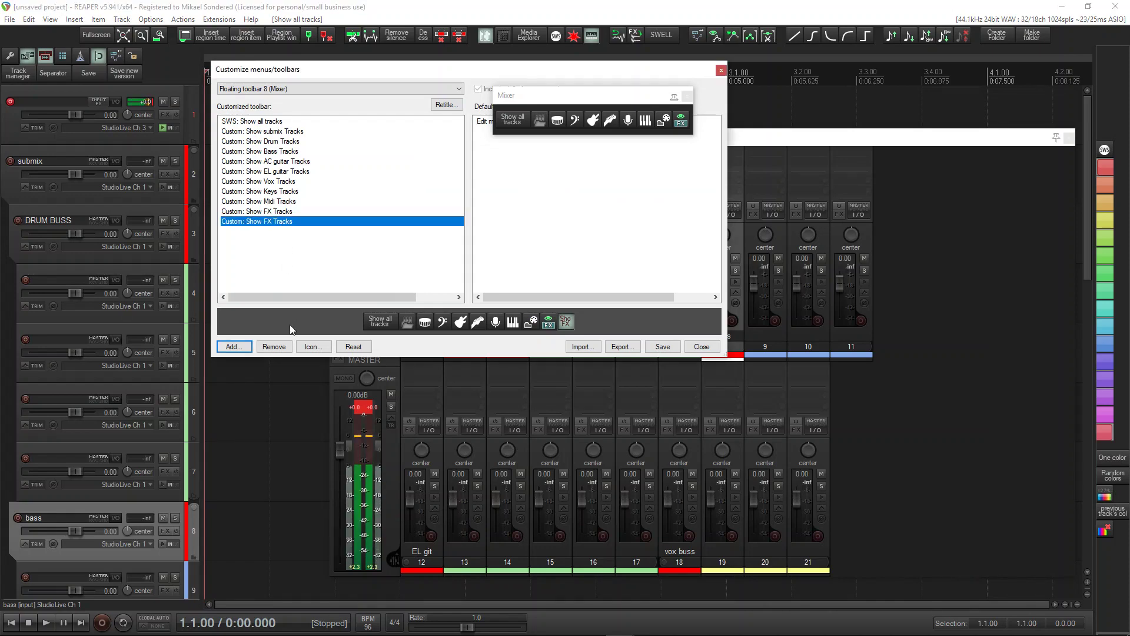
Step: Dismiss the icon chooser and remove the duplicate Show FX Tracks entry
left_click(566, 320)
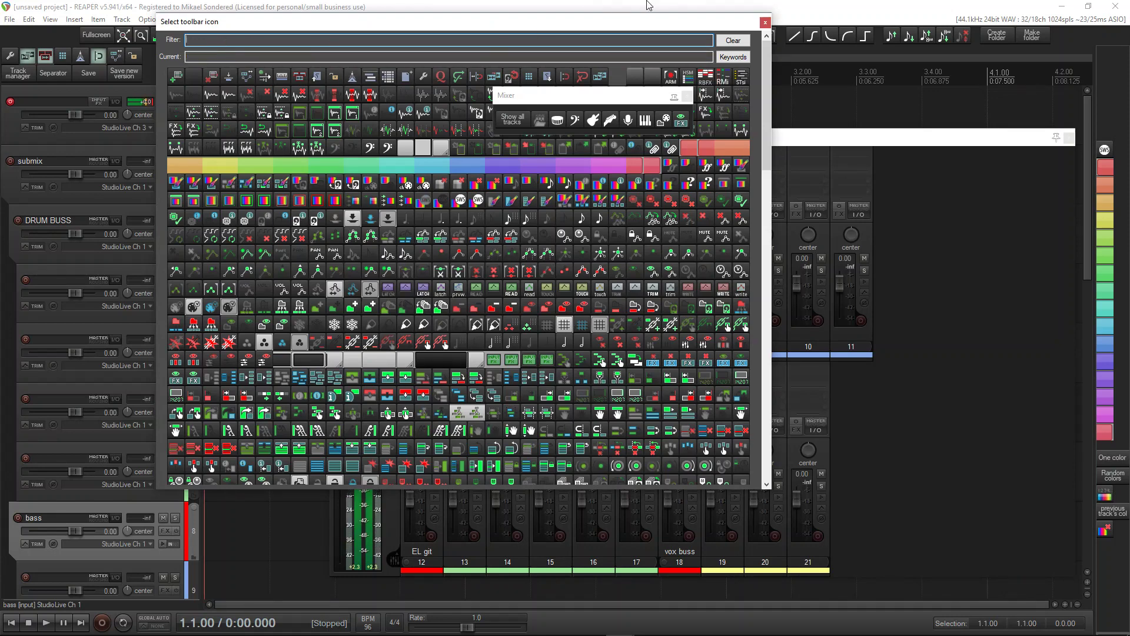
left_click(764, 23)
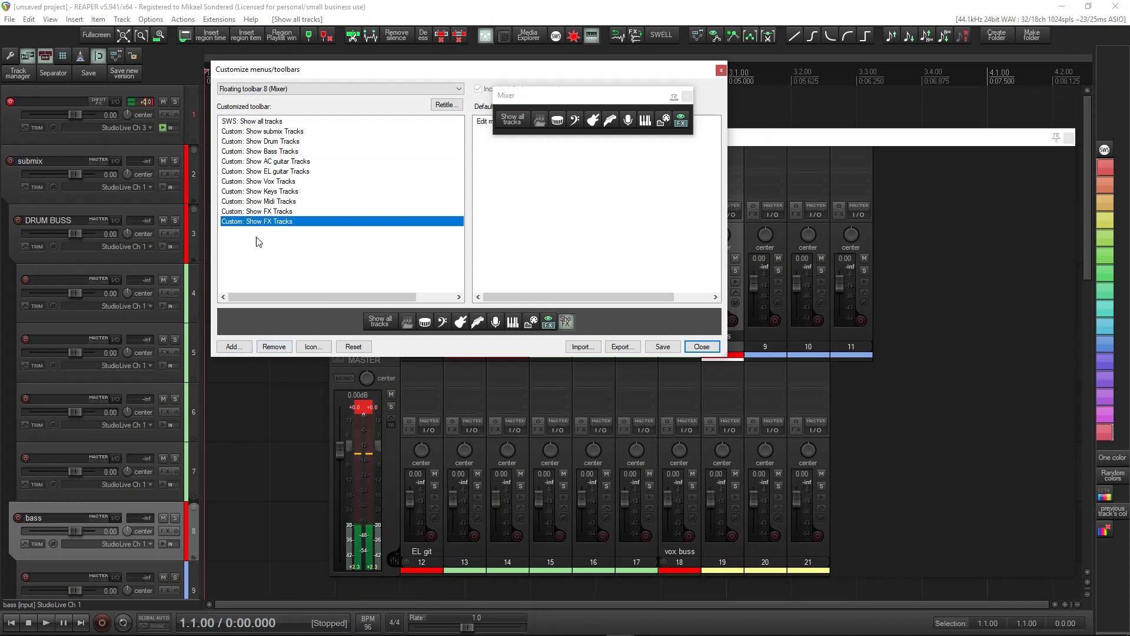
left_click(274, 346)
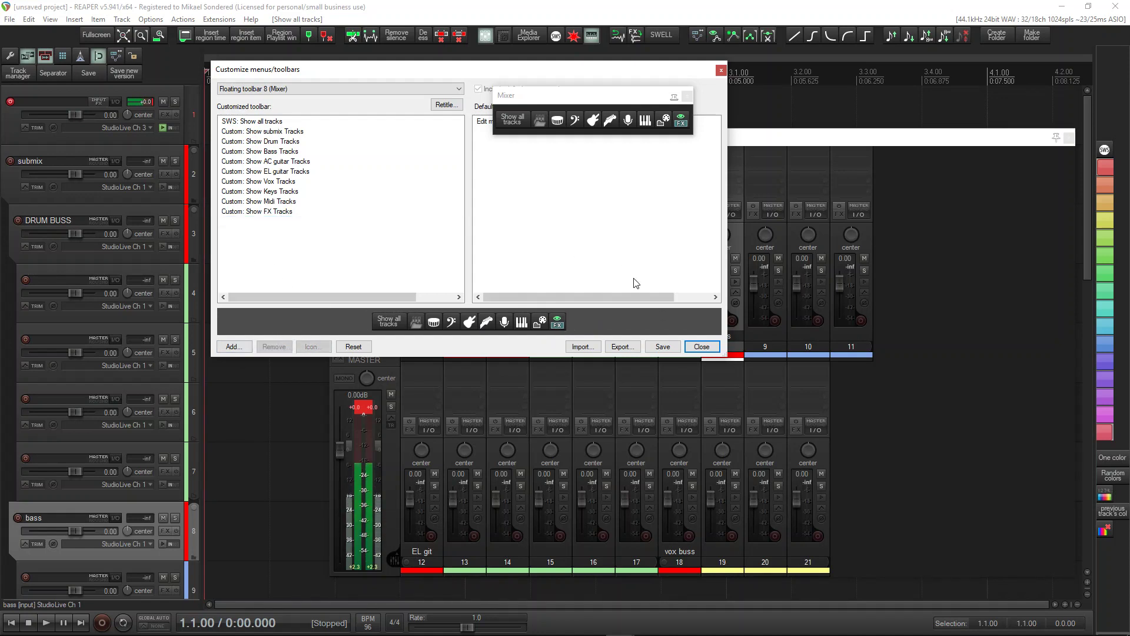
Step: Save the Mixer toolbar, close customization, and drag the floating toolbar onto the mixer
left_click(662, 346)
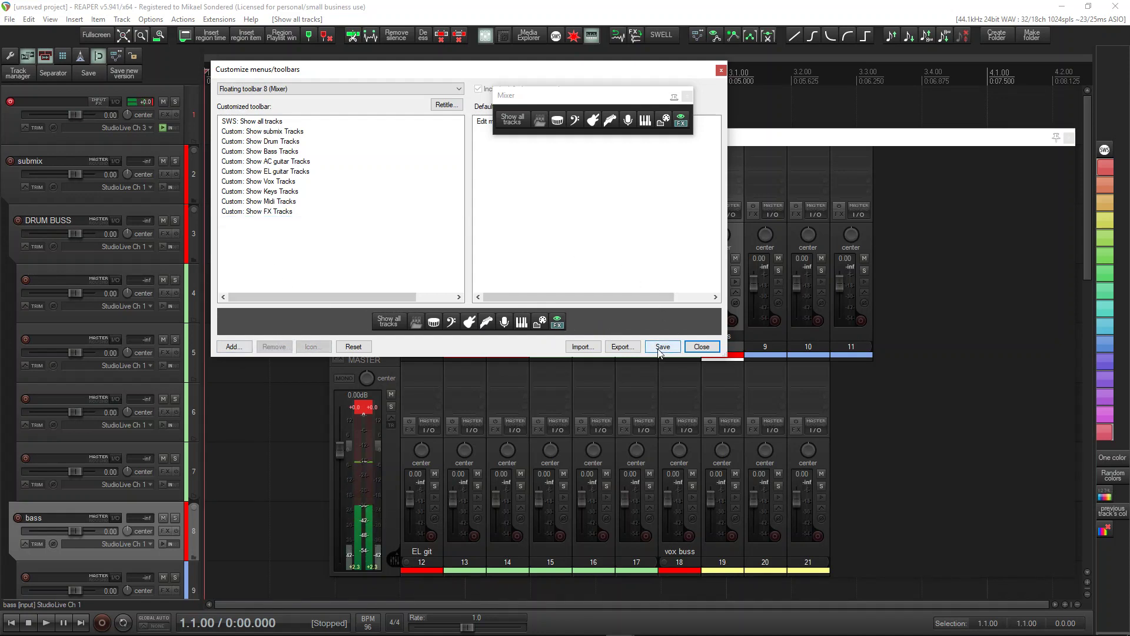
left_click(701, 347)
mouse_move(564, 101)
left_mouse_down()
mouse_move(542, 94)
mouse_move(521, 177)
mouse_move(596, 151)
mouse_move(559, 104)
left_mouse_up()
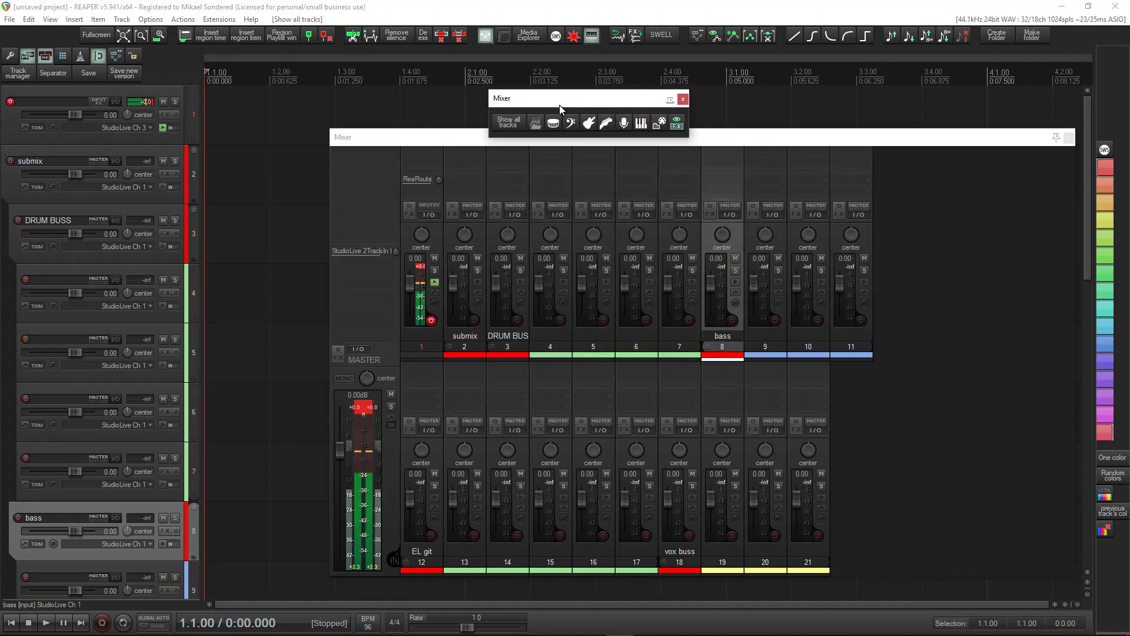
Step: Check track 5's routing, then filter the mixer to the submix tracks and back to all tracks
left_click(601, 214)
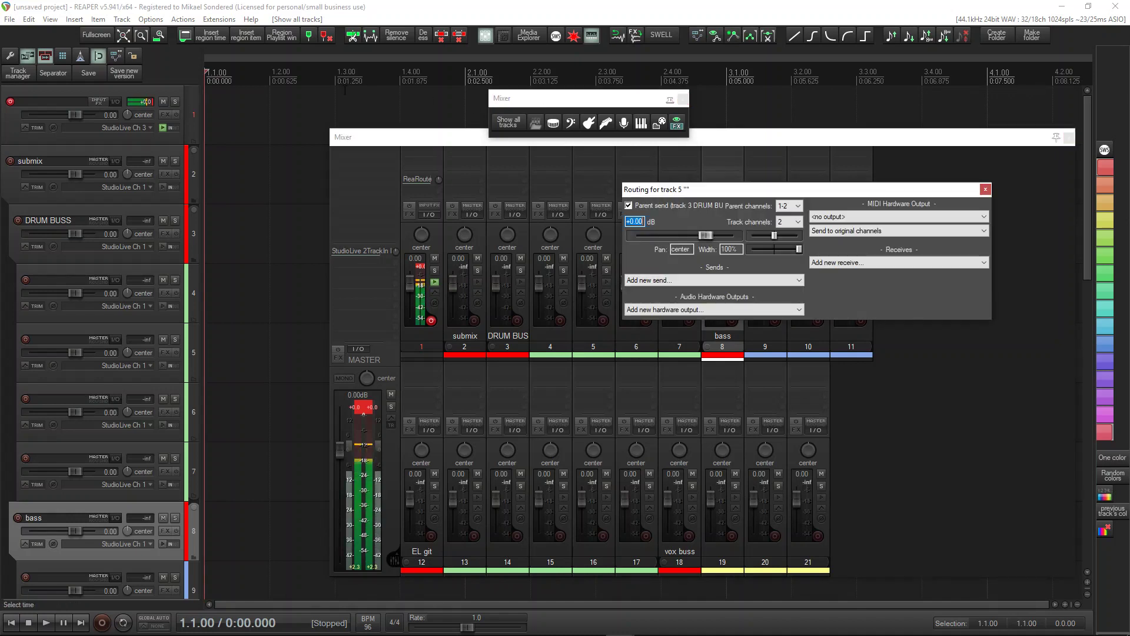
left_click(986, 189)
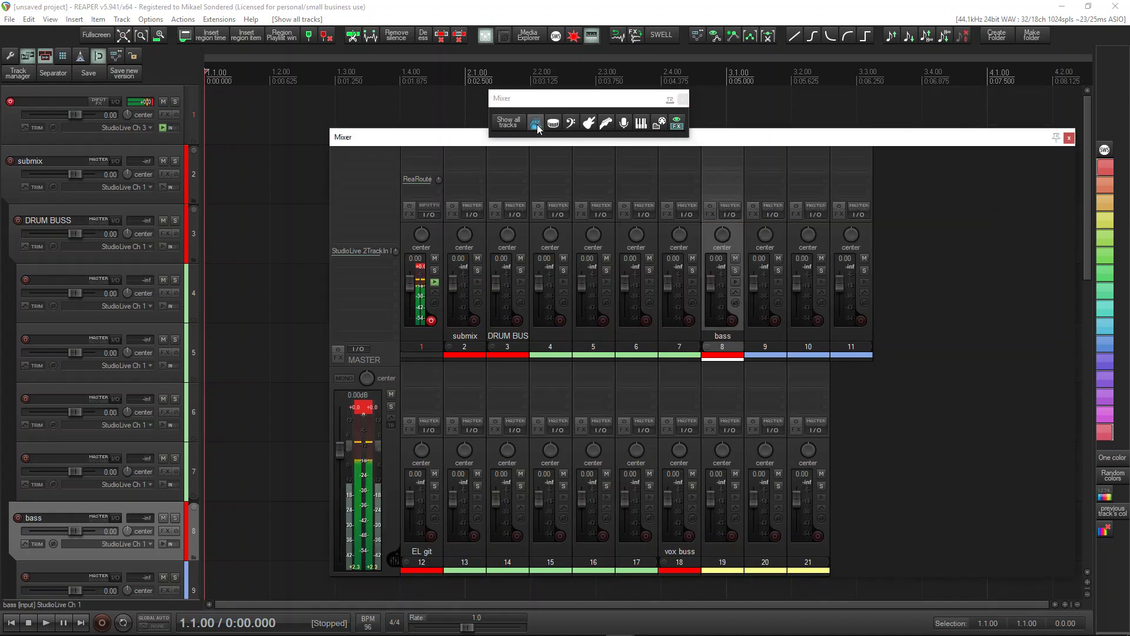
left_click(56, 150)
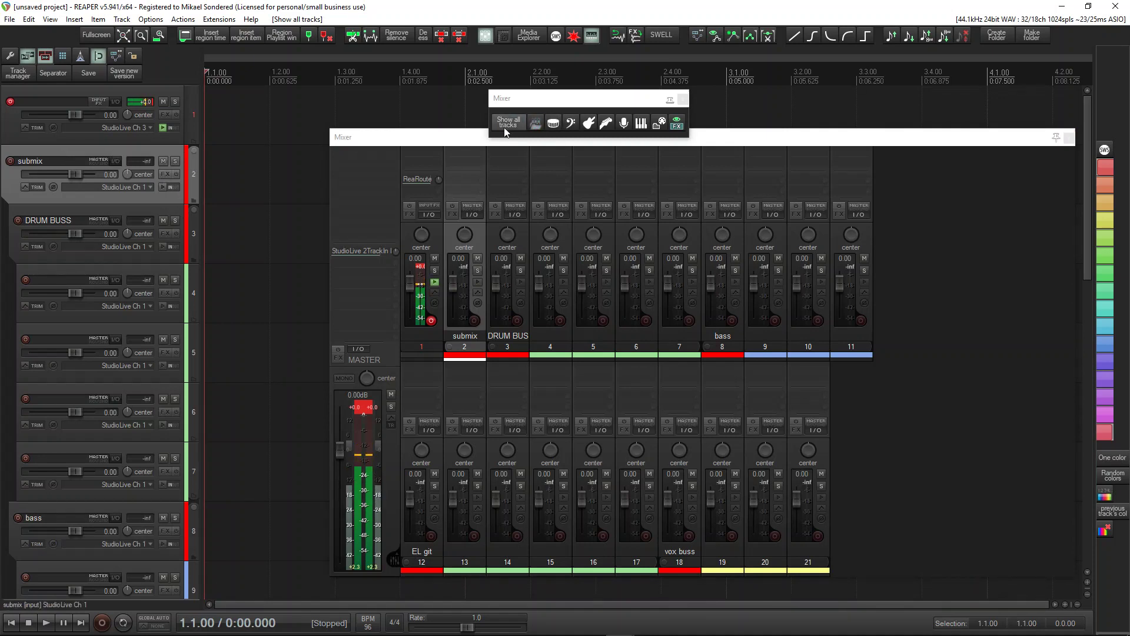
left_click(535, 123)
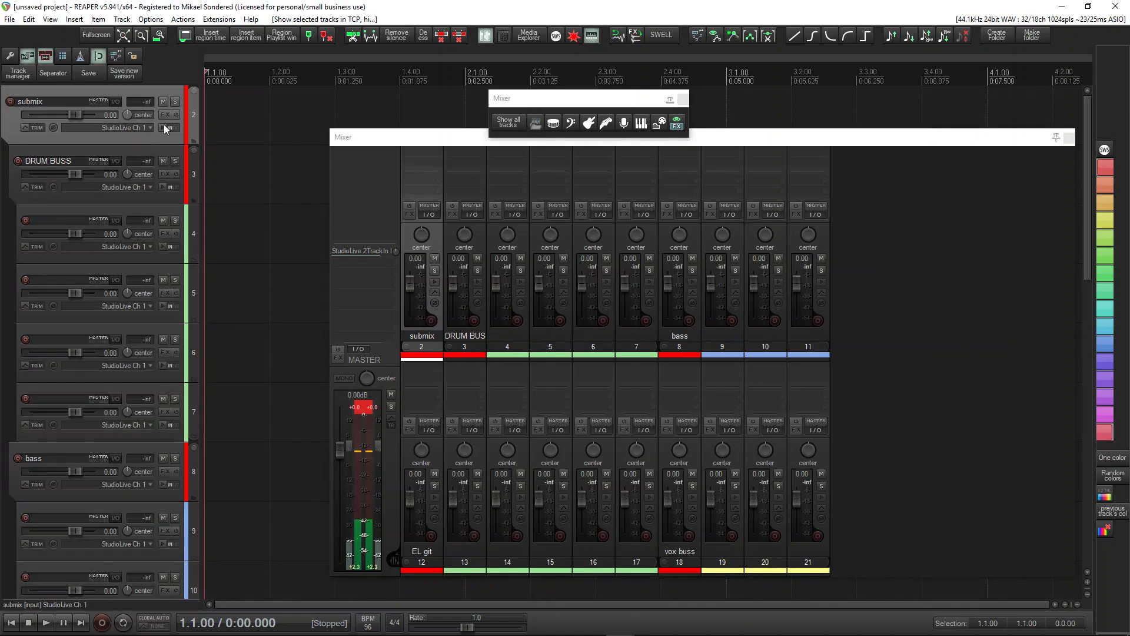
scroll(192, 129, "down", 10)
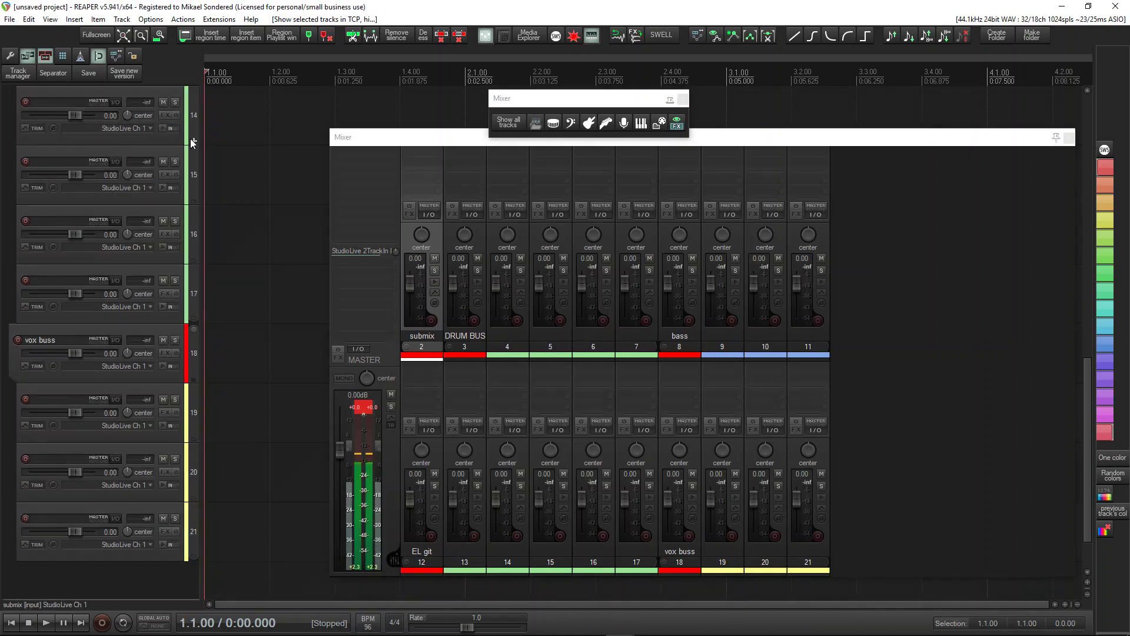
scroll(189, 140, "up", 10)
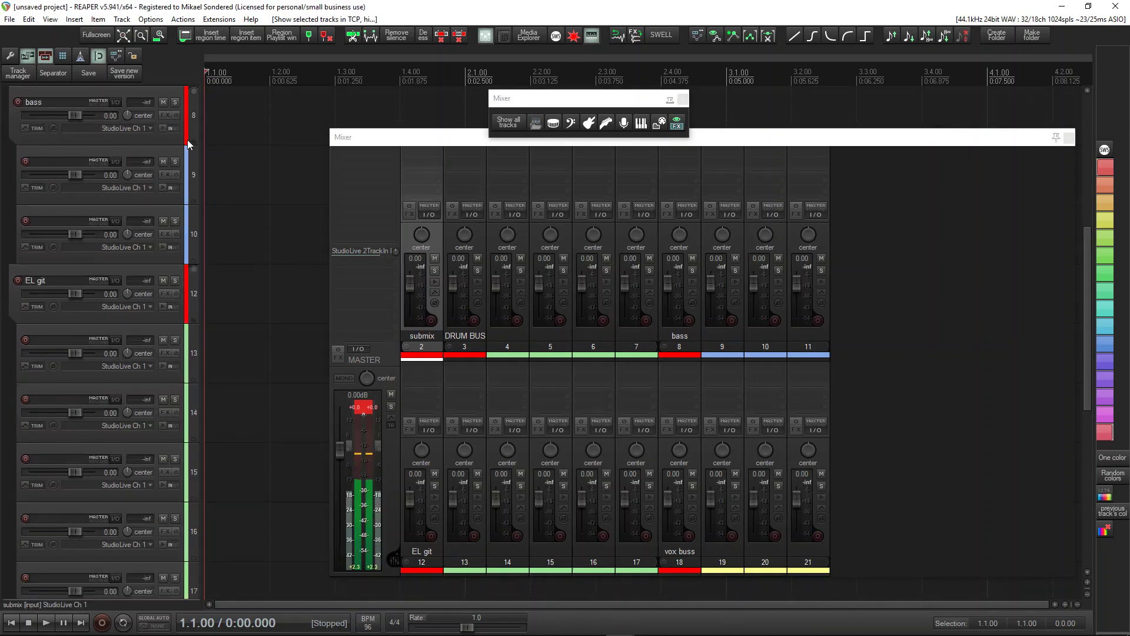
left_click(510, 124)
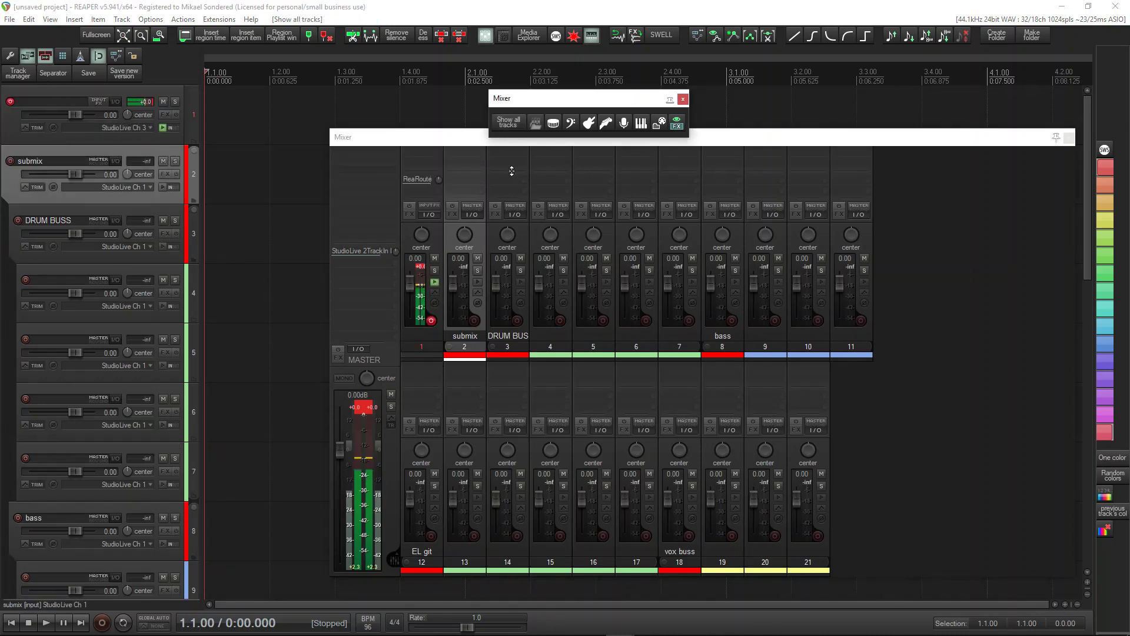
Step: Filter the mixer in turn to the guitar, vocal, bass, drum and submix tracks
left_click(593, 127)
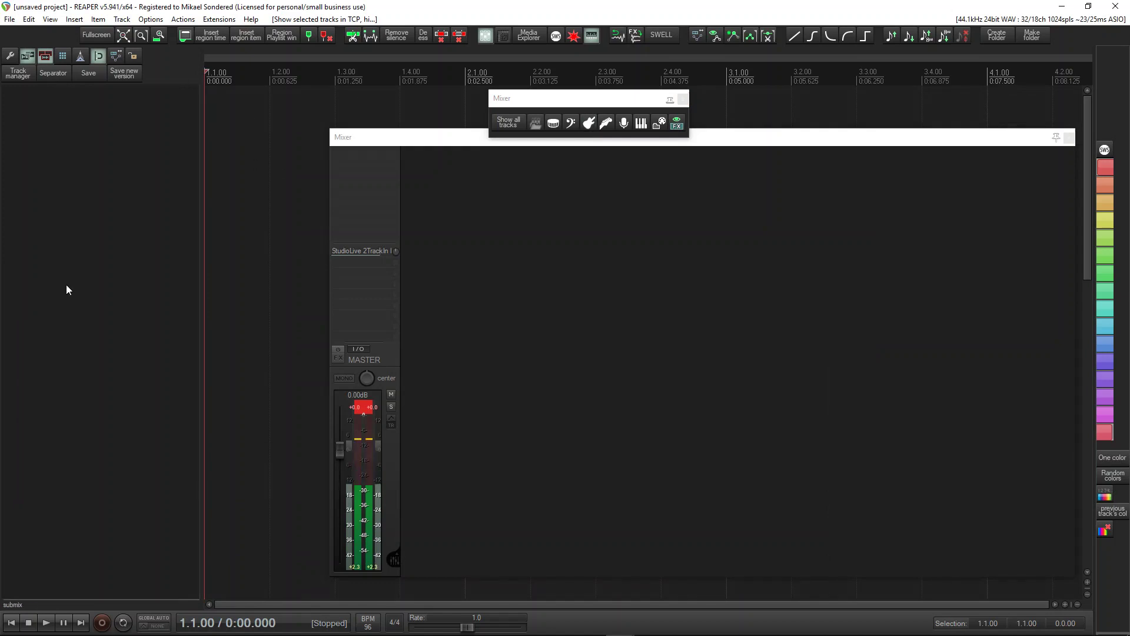
left_click(576, 303)
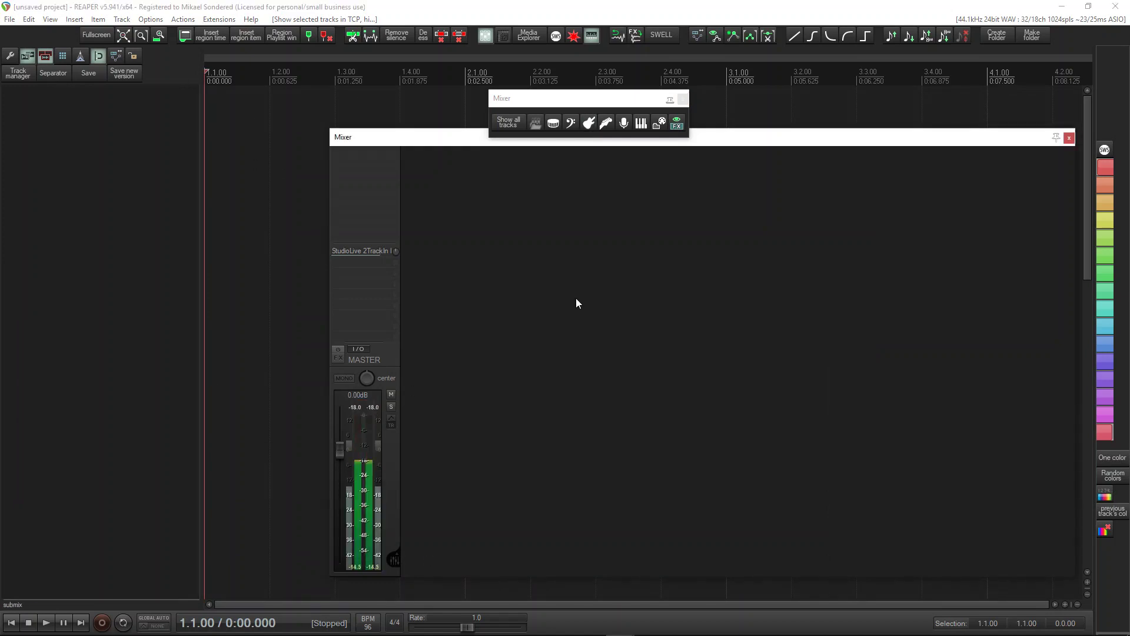
left_click(605, 123)
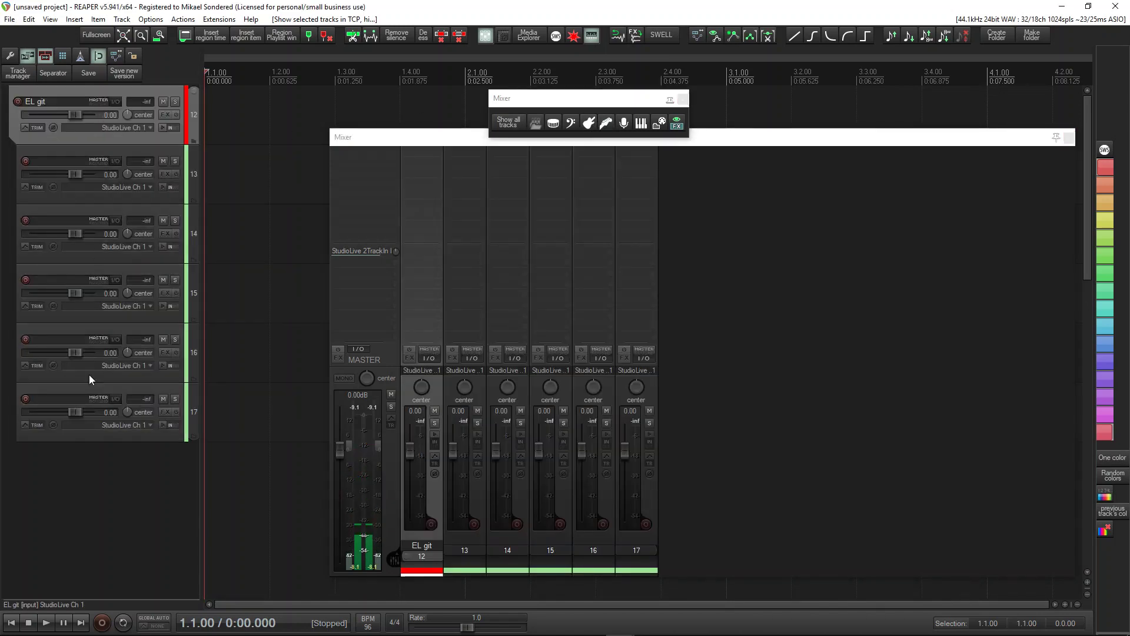
left_click(624, 124)
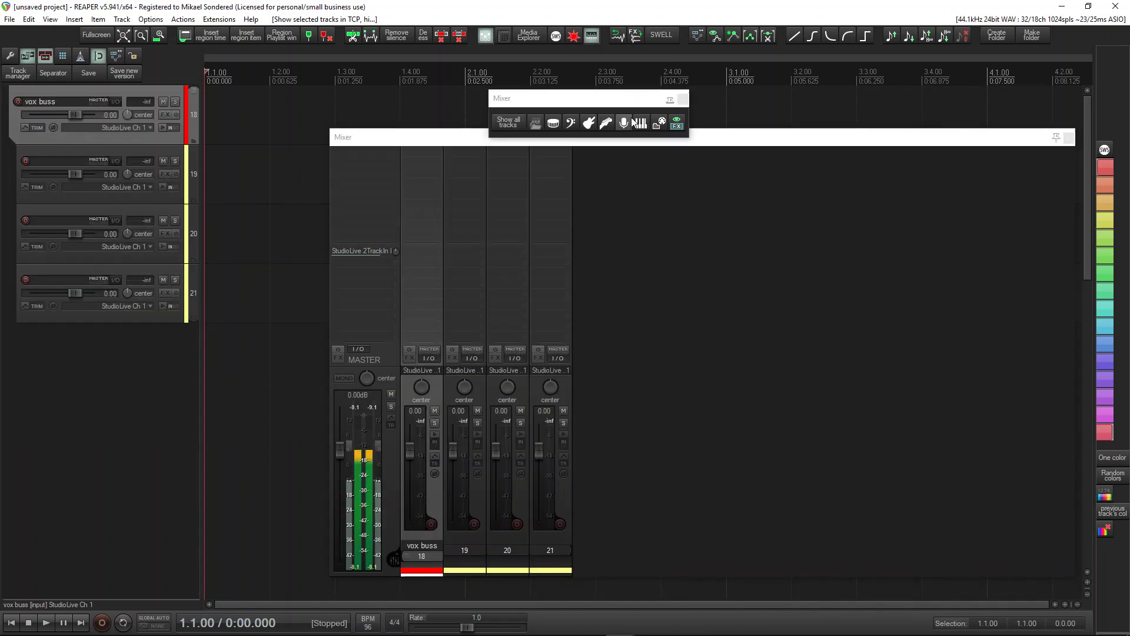
left_click(571, 123)
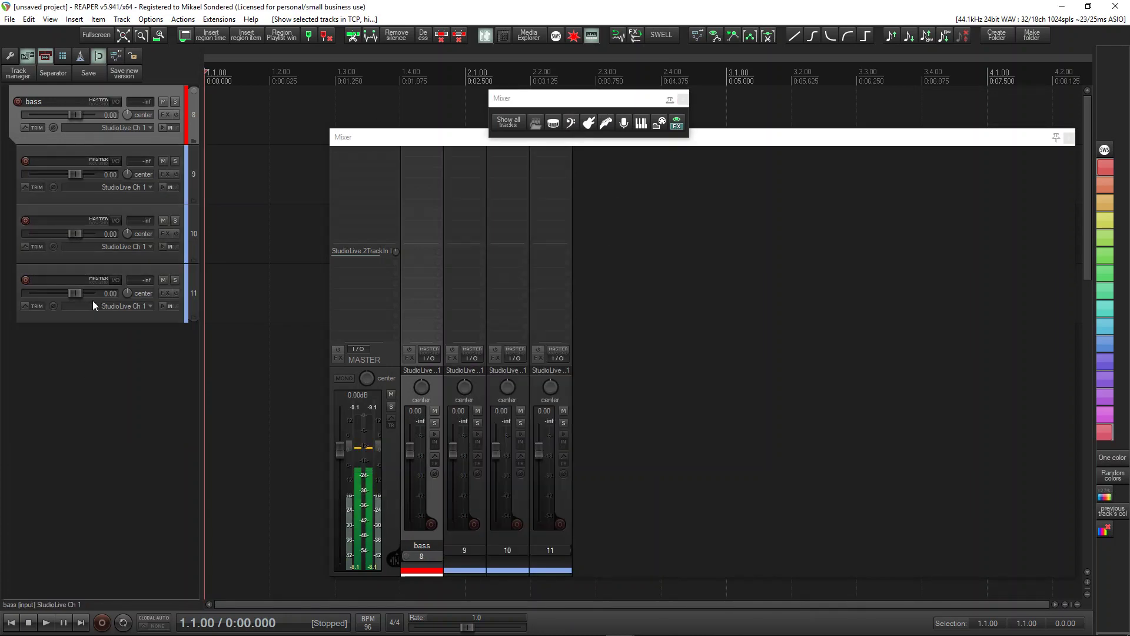
left_click(552, 123)
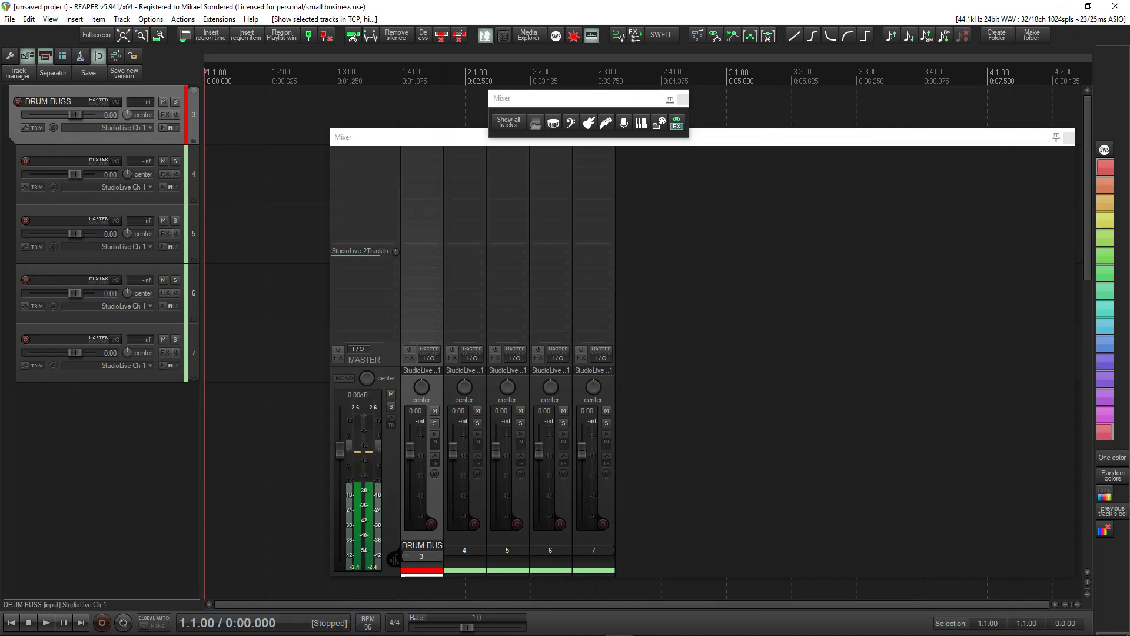
left_click(533, 126)
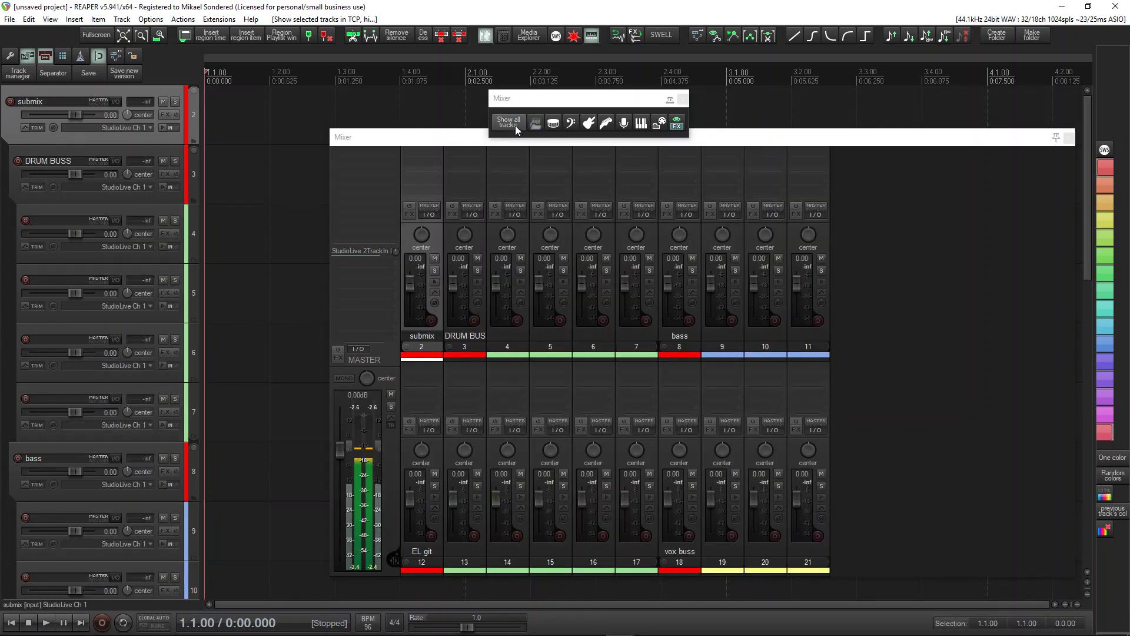
Step: Restore all 21 tracks to the mixer with the toolbar's Show all tracks button
left_click(514, 124)
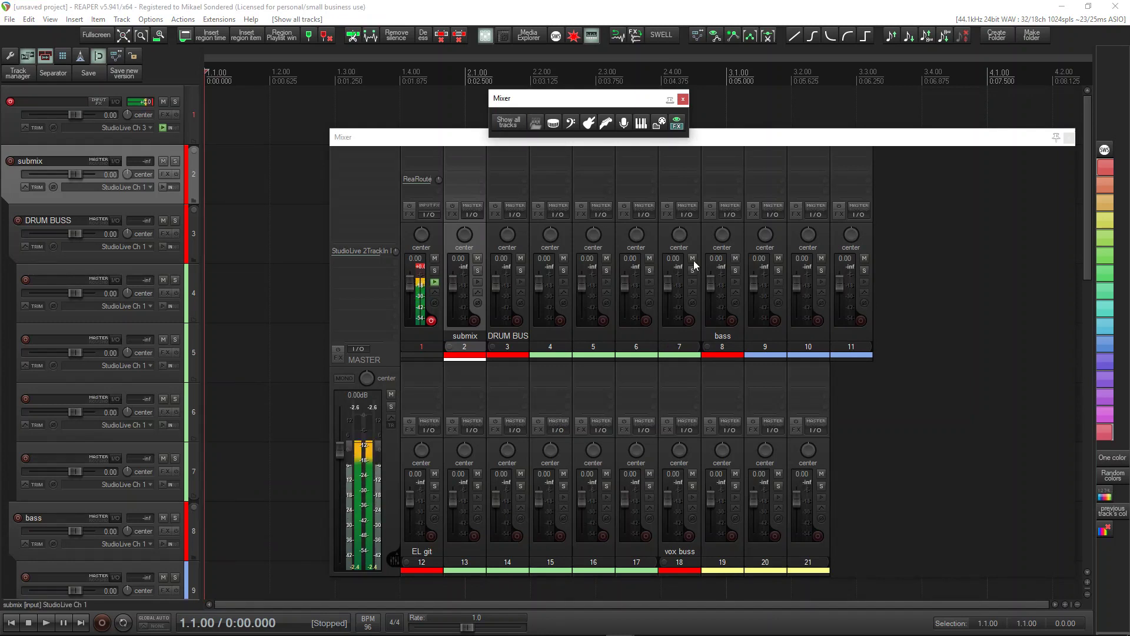
mouse_move(842, 289)
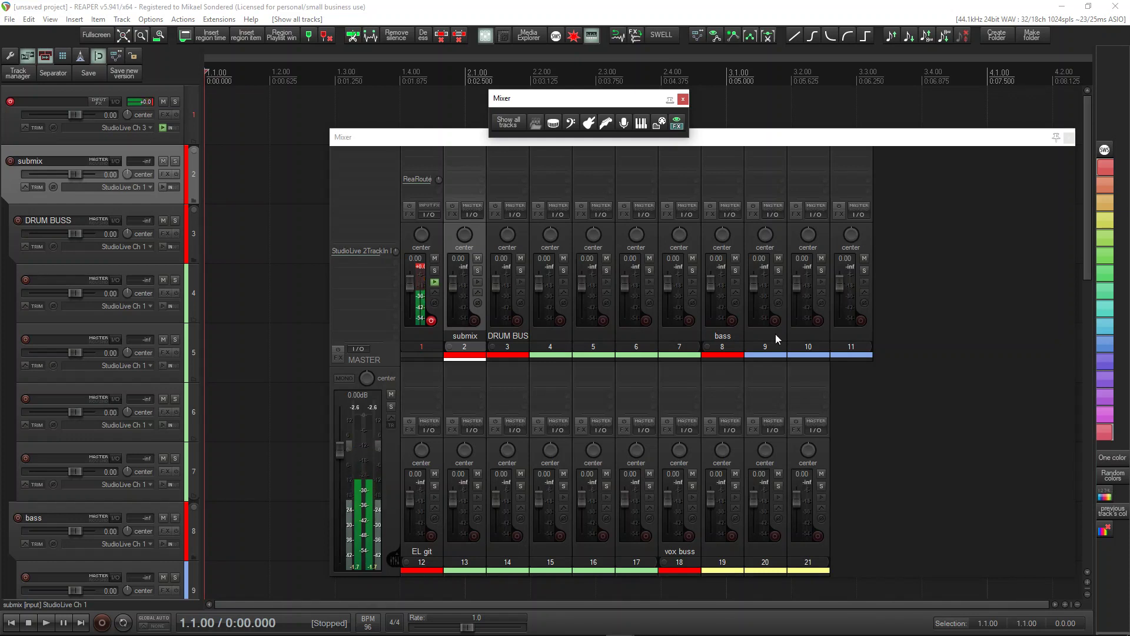
left_click_drag(775, 336, 789, 346)
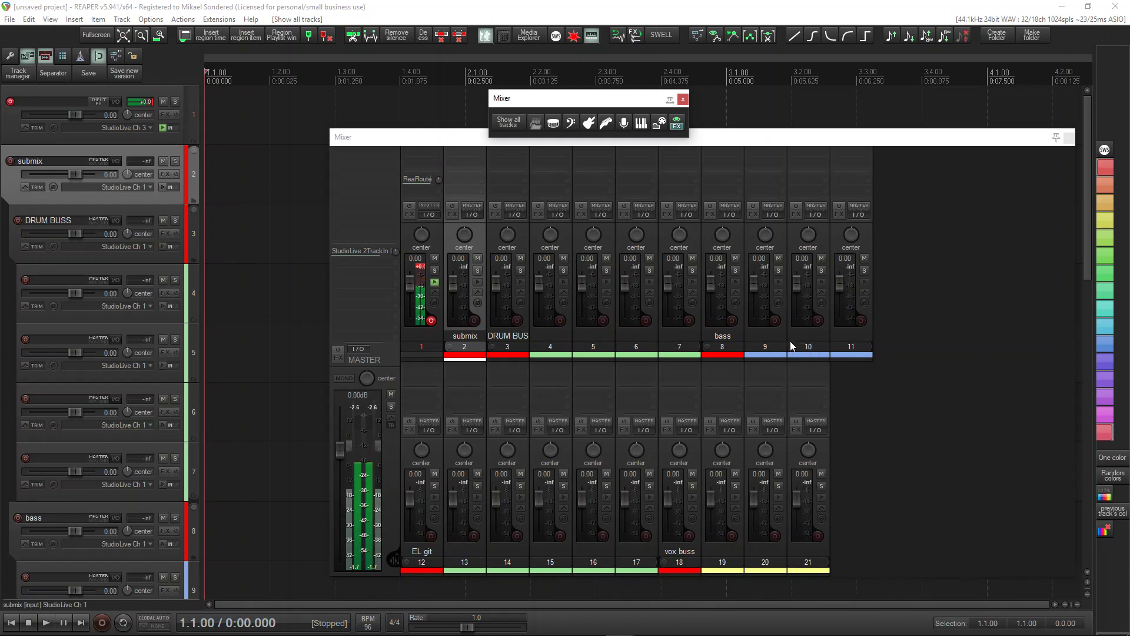